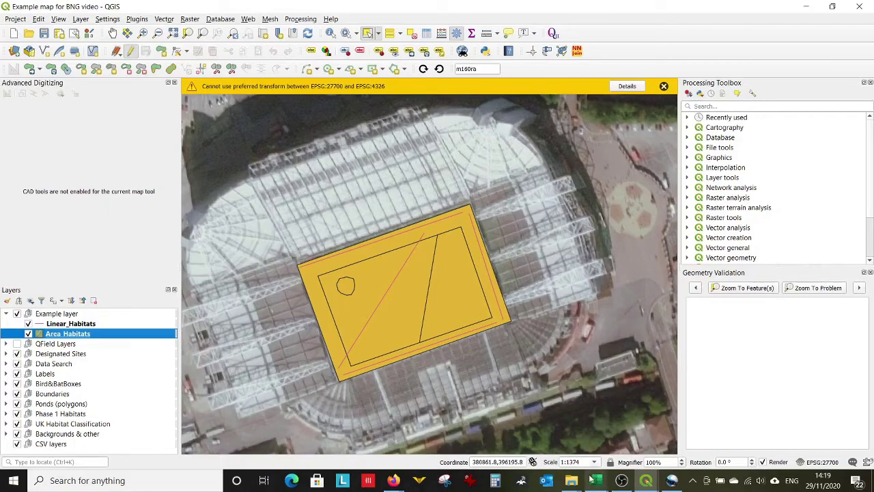
# Switch to the Biodiversity Metric 2.0 Calculation Tool workbook in Excel and look over its Start page
pyautogui.moveTo(596, 482)
pyautogui.click(565, 452)
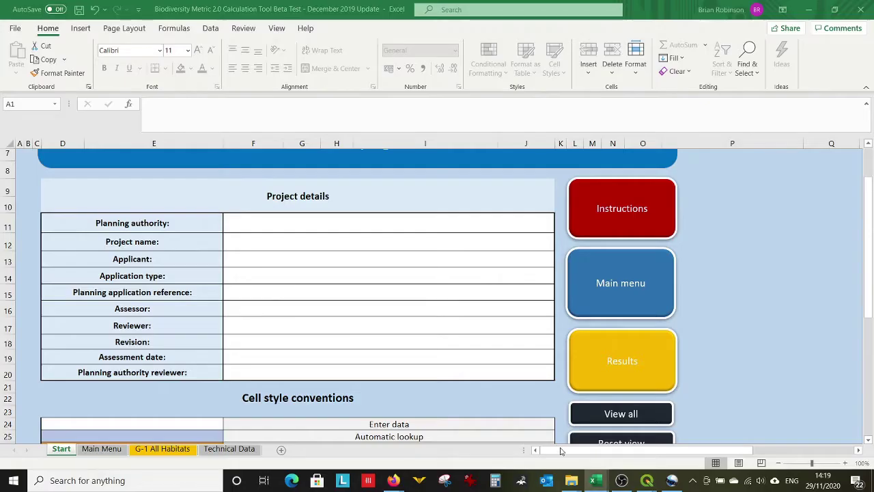
pyautogui.scroll(2, 357, 337)
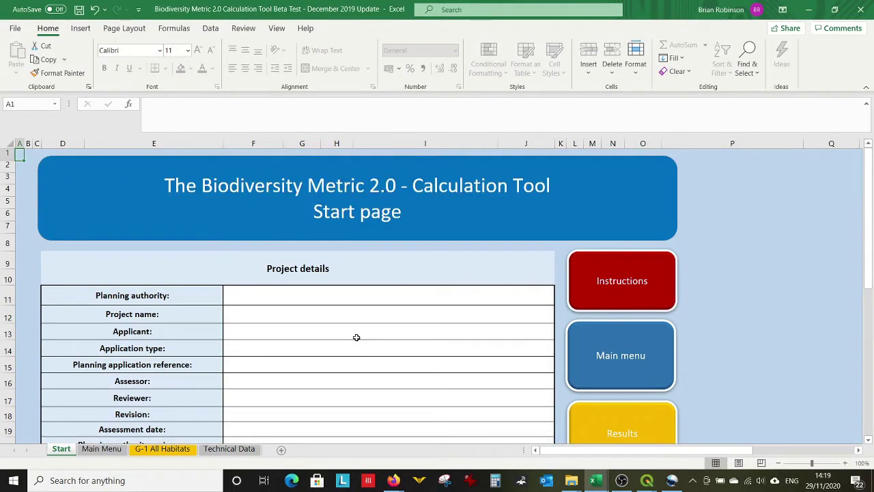
pyautogui.scroll(-5, 357, 337)
pyautogui.scroll(3, 357, 337)
pyautogui.scroll(-1, 357, 336)
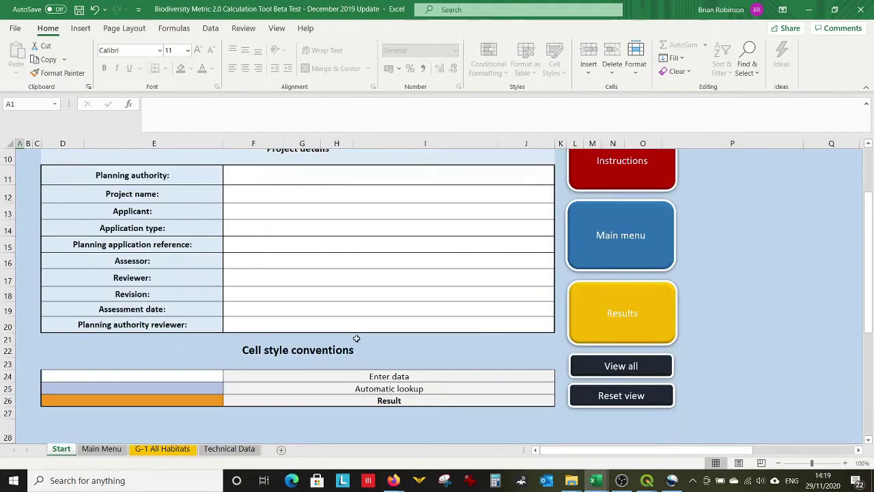
# Go to the technical data and examine the labelling column in the list of all area habitats
pyautogui.click(601, 343)
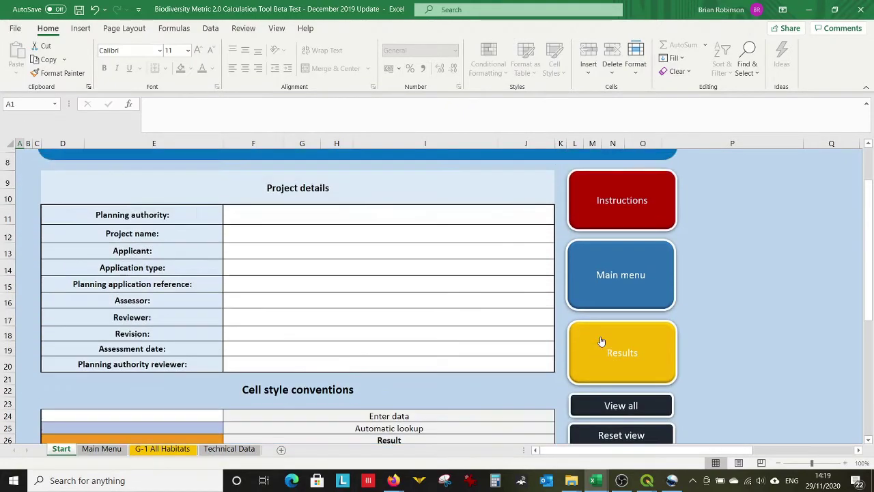
pyautogui.click(352, 226)
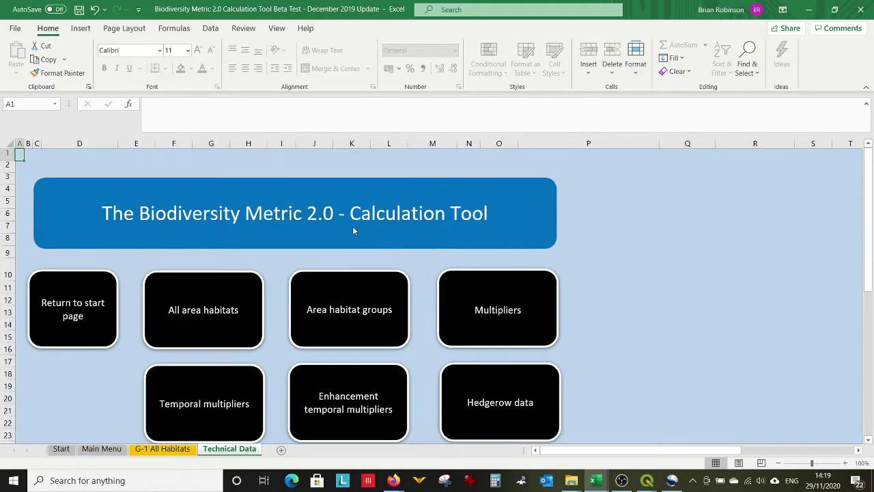
pyautogui.scroll(-1, 216, 303)
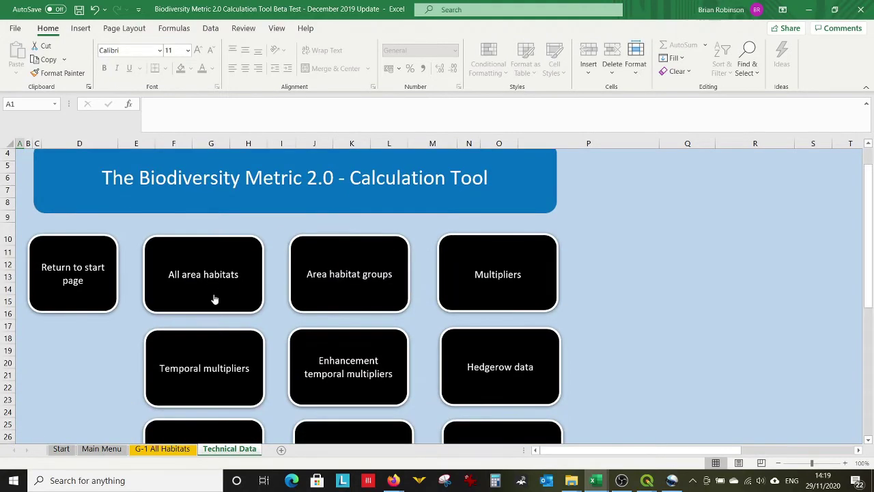
pyautogui.click(188, 276)
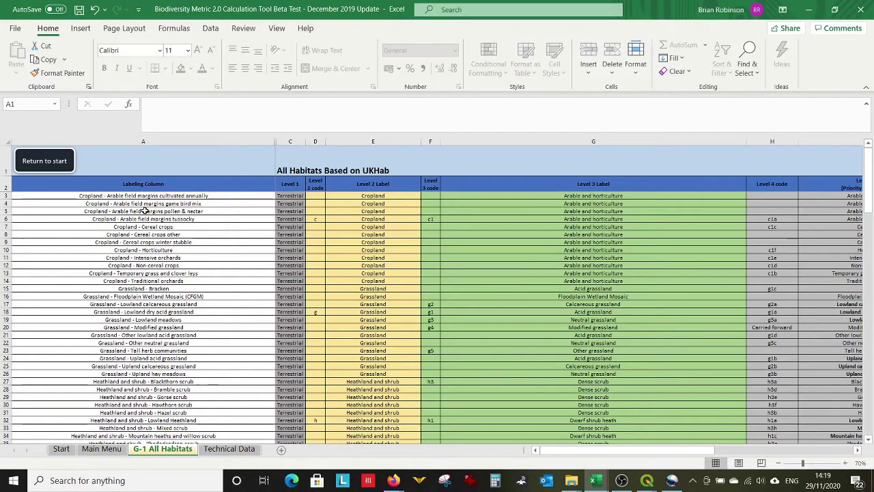
pyautogui.scroll(-3, 150, 245)
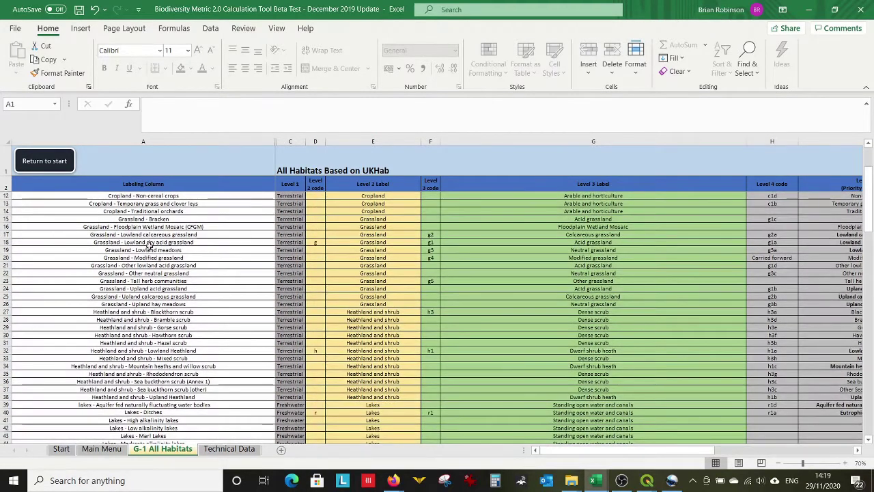
pyautogui.scroll(3, 149, 244)
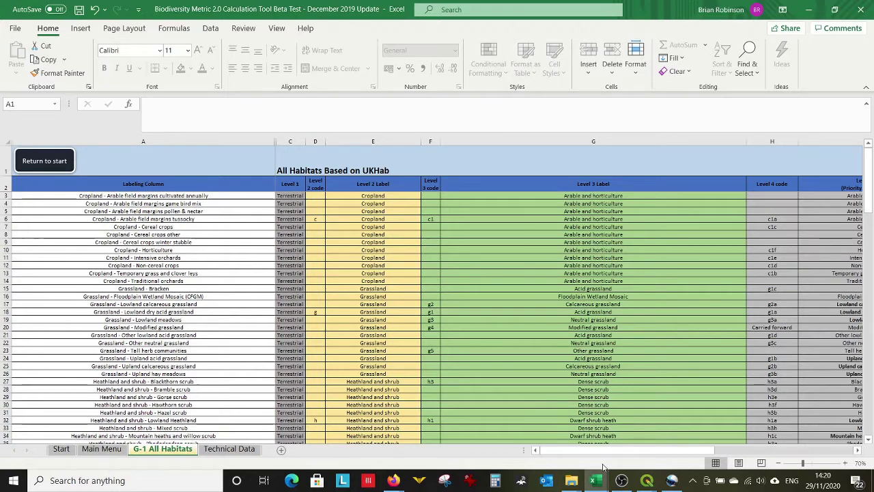
# Switch to the BNG habitats polygons CSV workbook and leave its Save As page to view the habitat list
pyautogui.moveTo(598, 473)
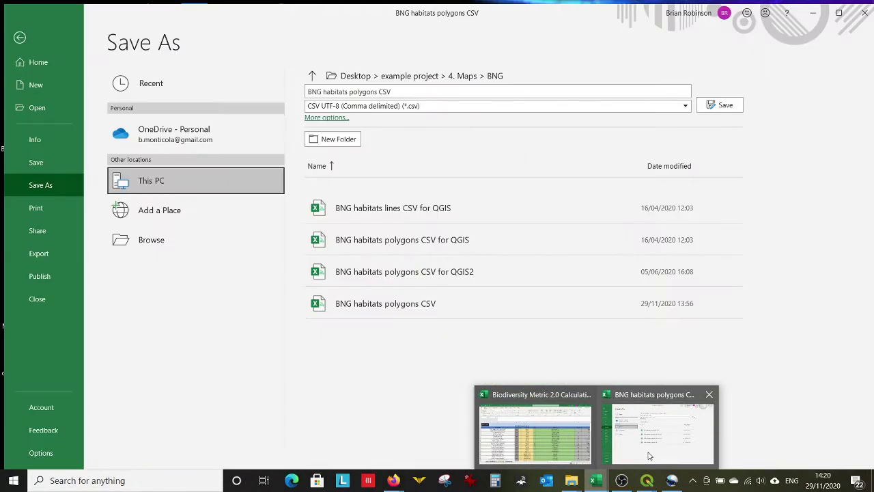
pyautogui.click(650, 456)
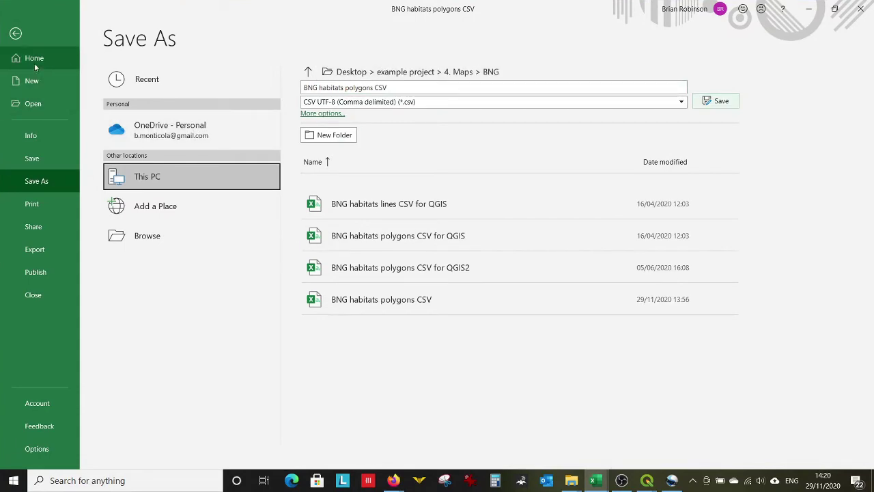
pyautogui.click(15, 34)
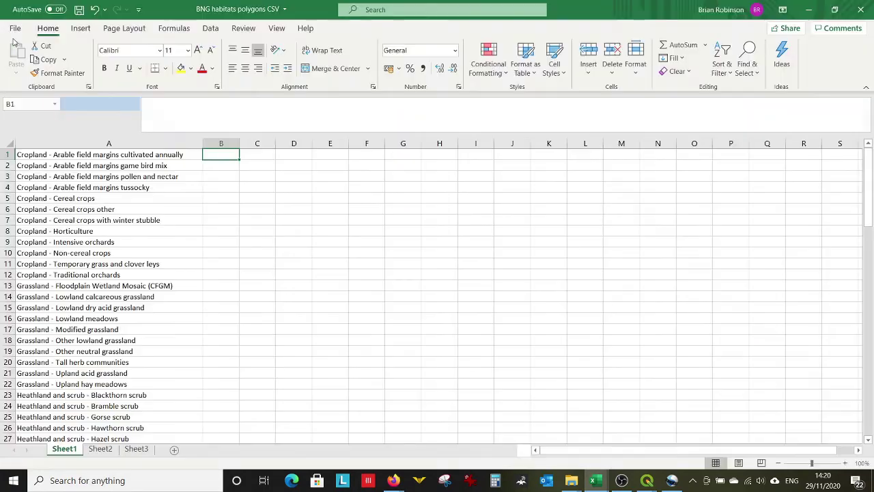
pyautogui.click(250, 255)
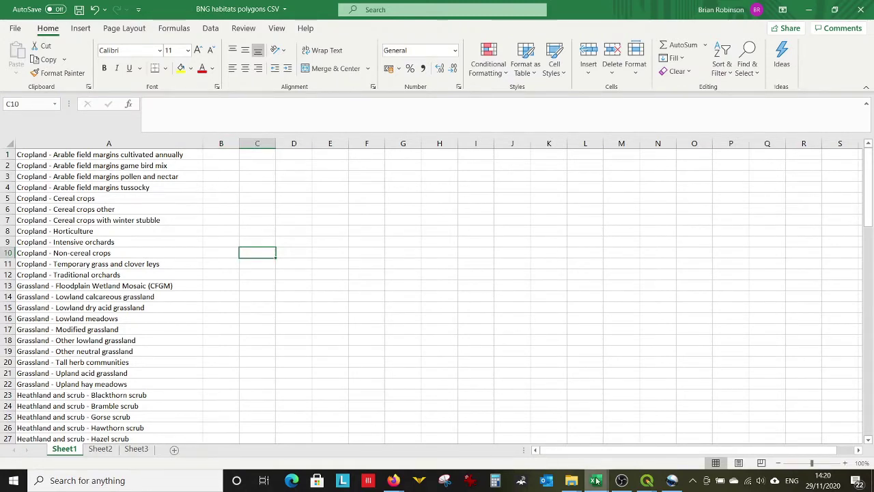
# Compare the metric tool's habitat labels with the BNG habitats polygons CSV list, ending on cell A1 of that list
pyautogui.moveTo(596, 480)
pyautogui.click(536, 437)
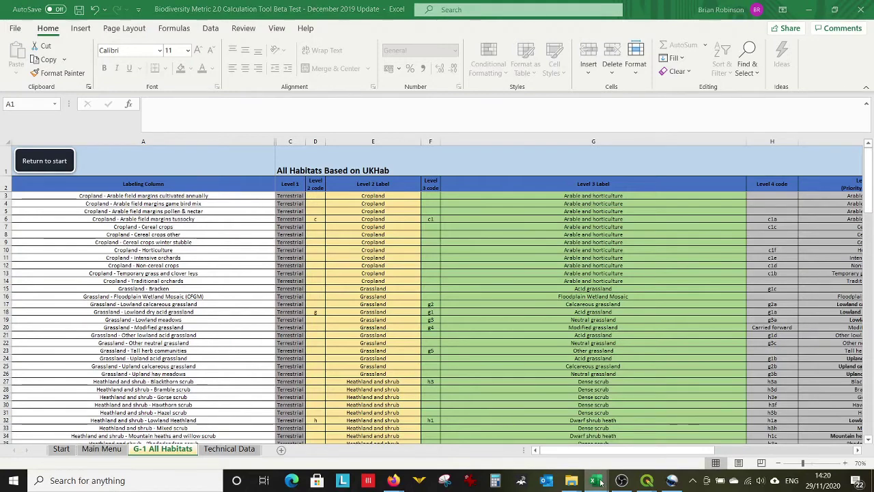
pyautogui.moveTo(597, 480)
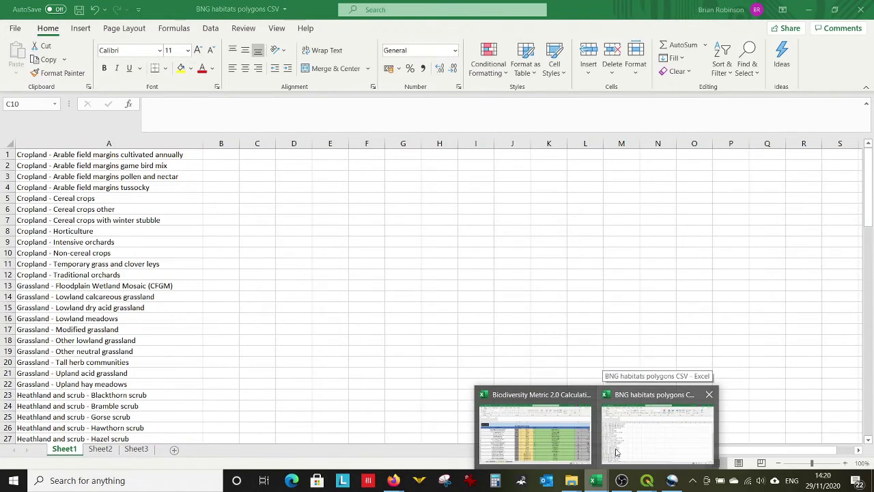
pyautogui.click(616, 452)
pyautogui.click(255, 288)
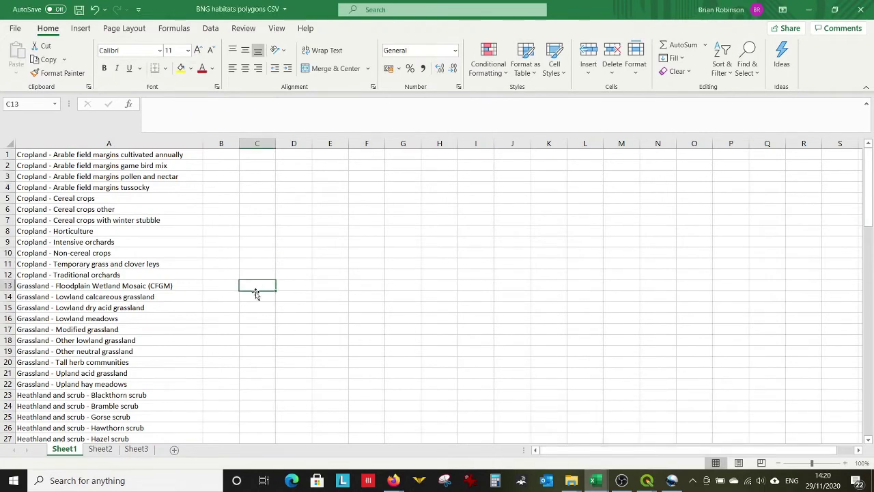
pyautogui.click(234, 278)
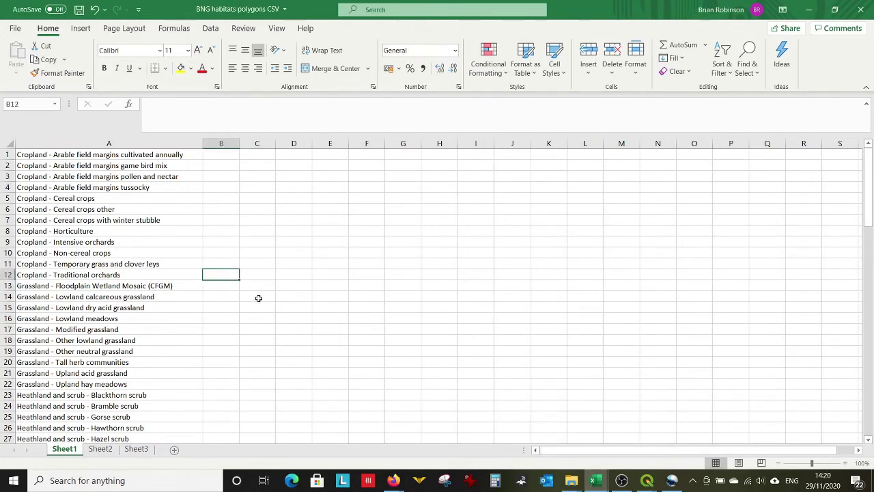
pyautogui.press('Left')
pyautogui.hotkey('ctrl', 'Up')
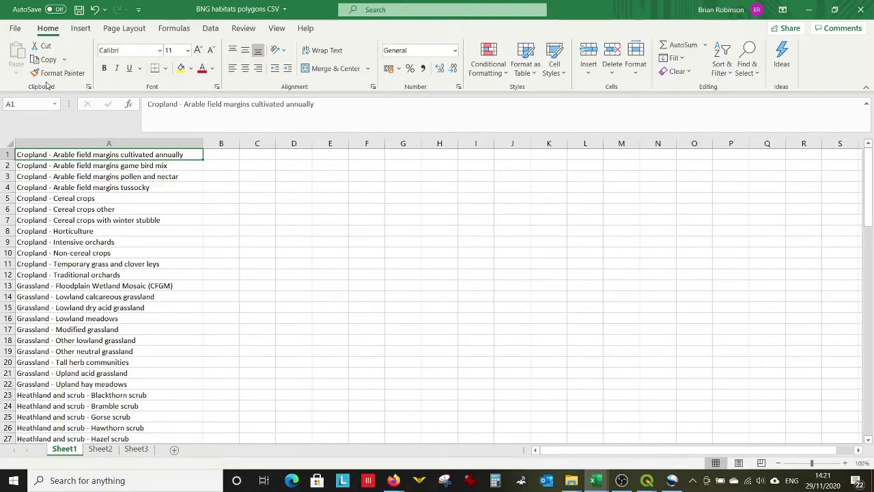
# Try to save the habitat list as a CSV UTF-8 (Comma delimited) file named BNG habitats polygons CSV in the BNG folder
pyautogui.click(15, 28)
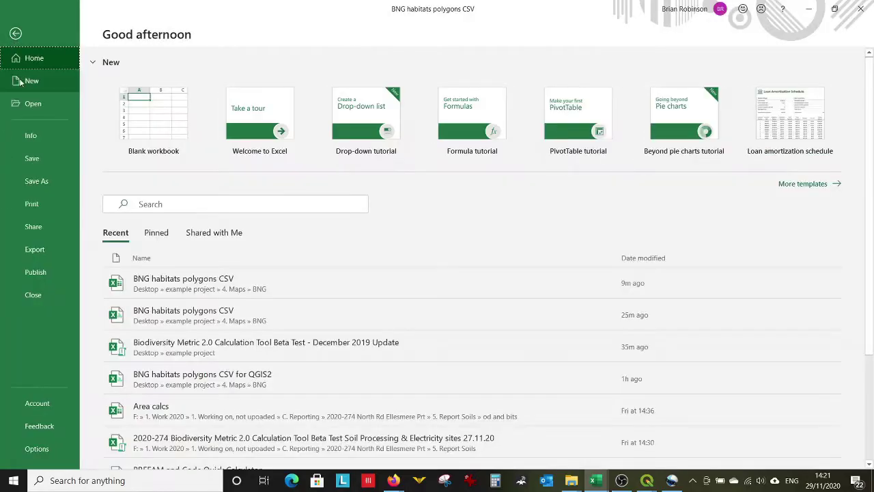
pyautogui.click(37, 181)
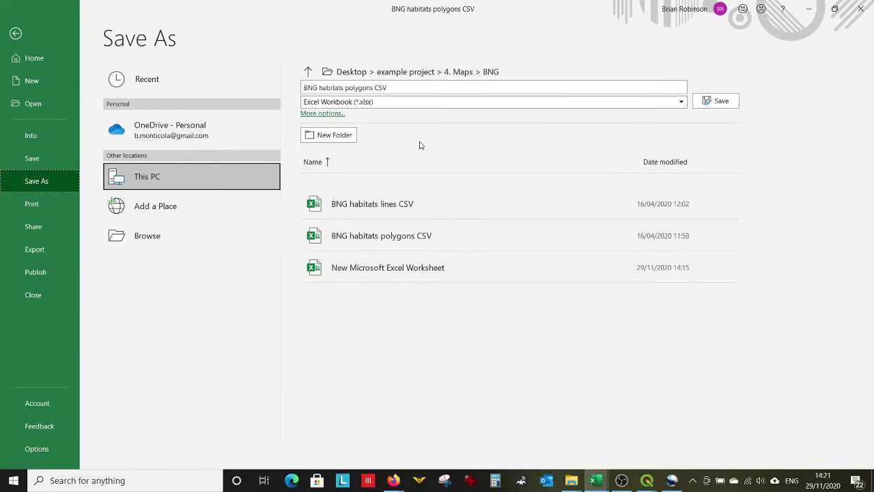
pyautogui.click(389, 102)
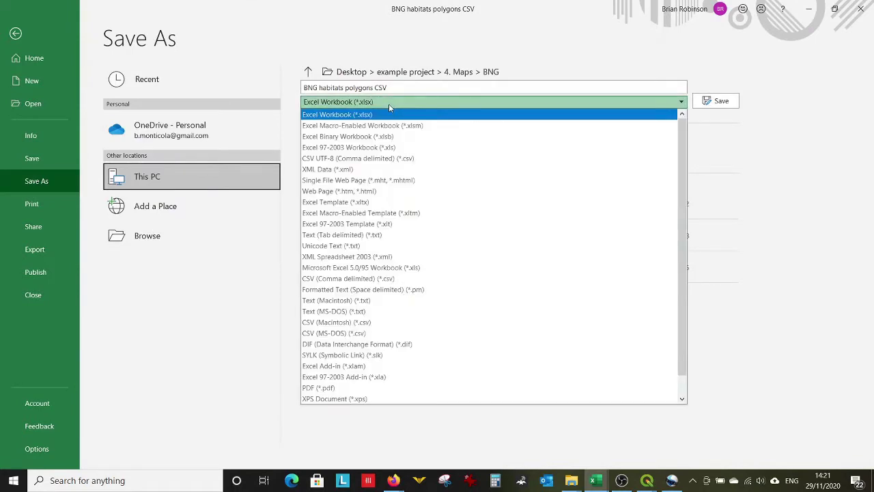
pyautogui.click(386, 158)
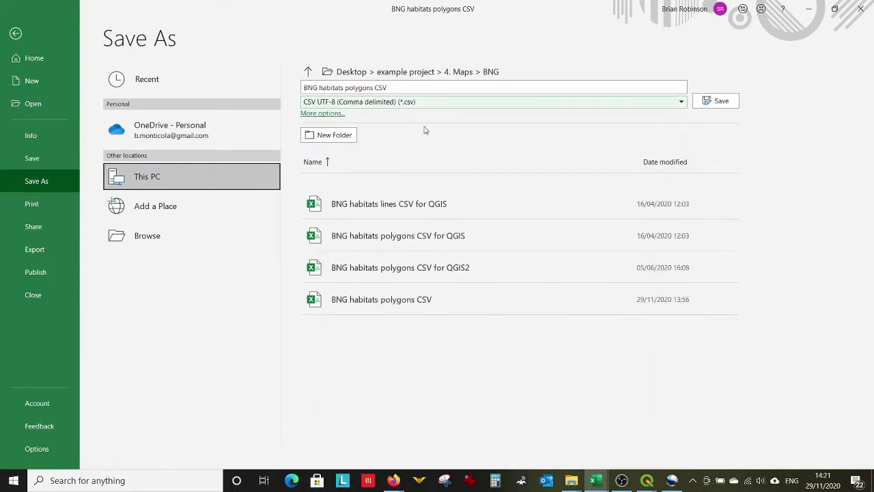
pyautogui.click(717, 103)
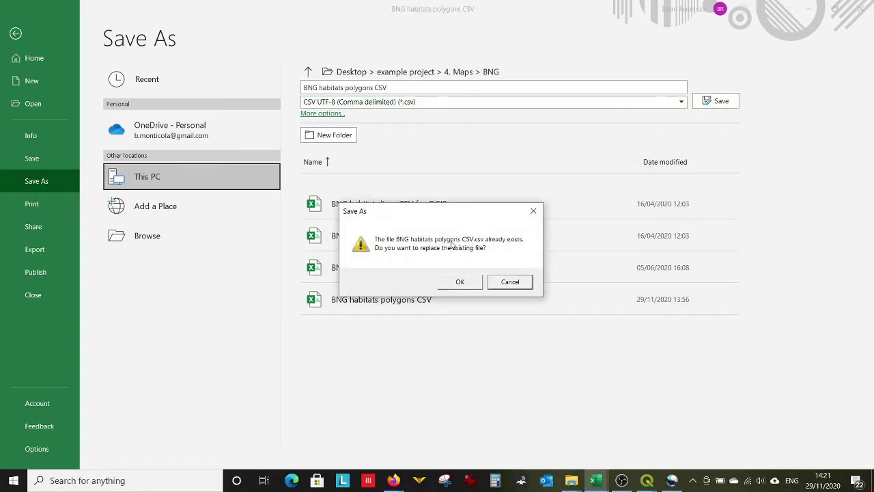
pyautogui.click(509, 282)
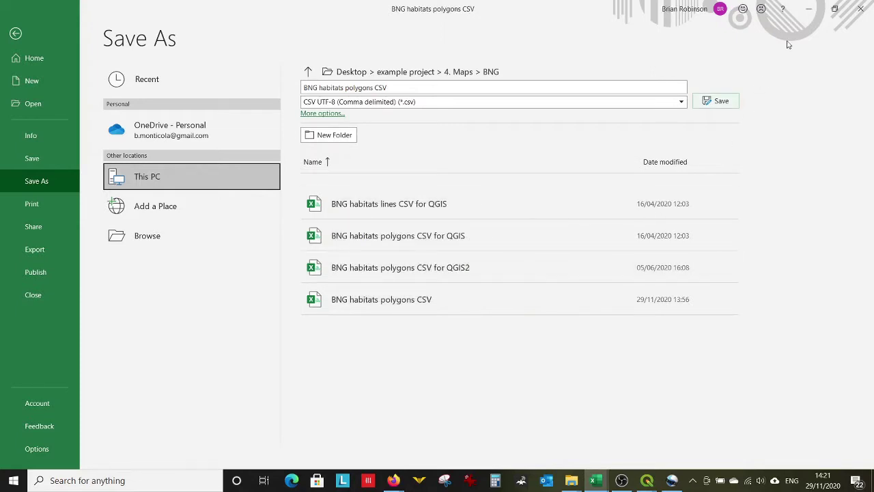
# Return to QGIS by putting both workbooks away, and open the attribute table of the Area_Habitats layer
pyautogui.click(811, 12)
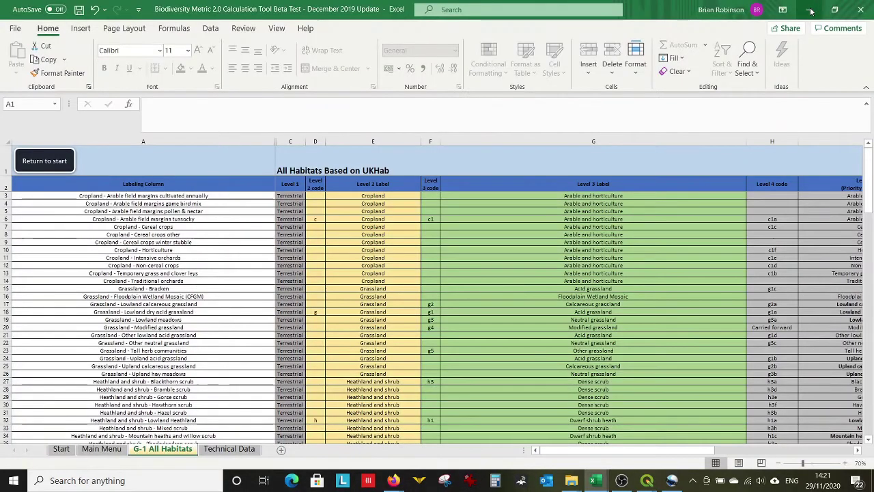
pyautogui.click(809, 11)
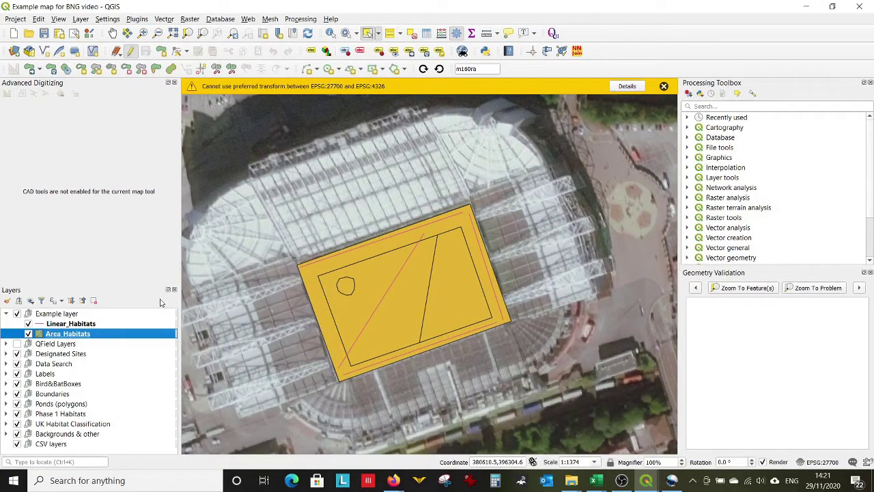
pyautogui.click(426, 34)
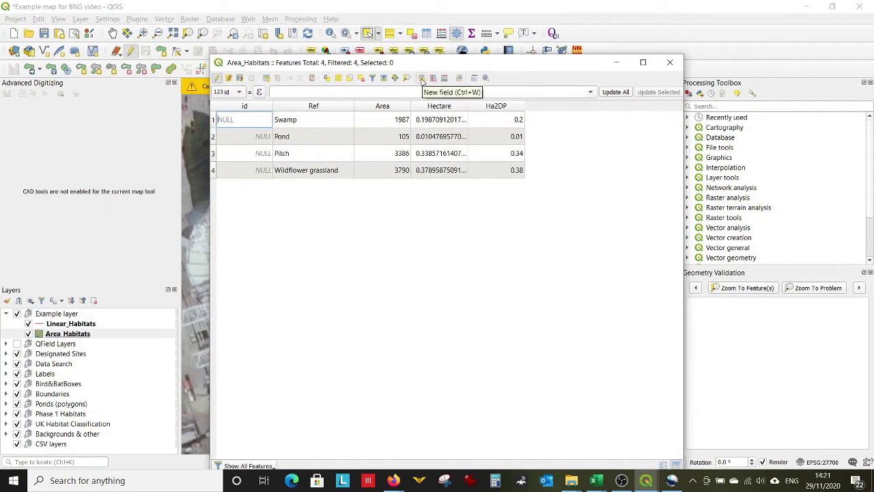
# Add a Text (string) field named BNG_Hab with a length of 100 to the Area_Habitats table
pyautogui.click(422, 79)
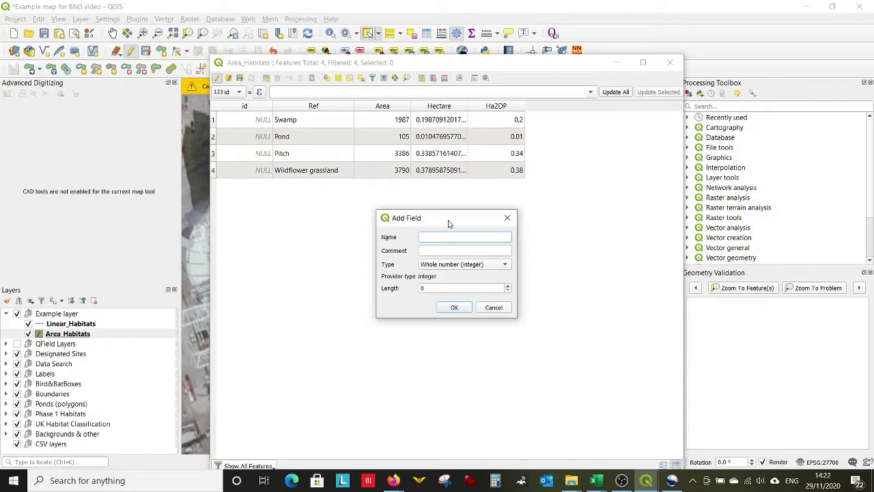
pyautogui.write('BNG_Hab')
pyautogui.click(450, 267)
pyautogui.click(452, 297)
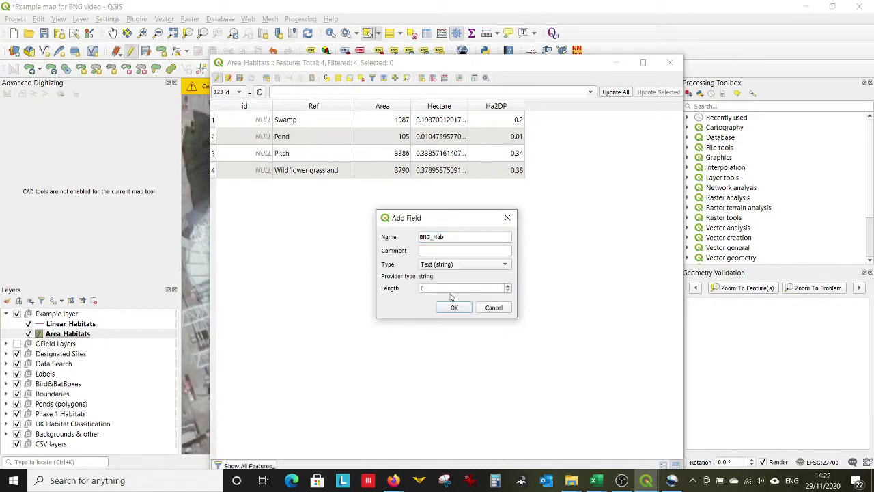
pyautogui.doubleClick(448, 287)
pyautogui.write('100')
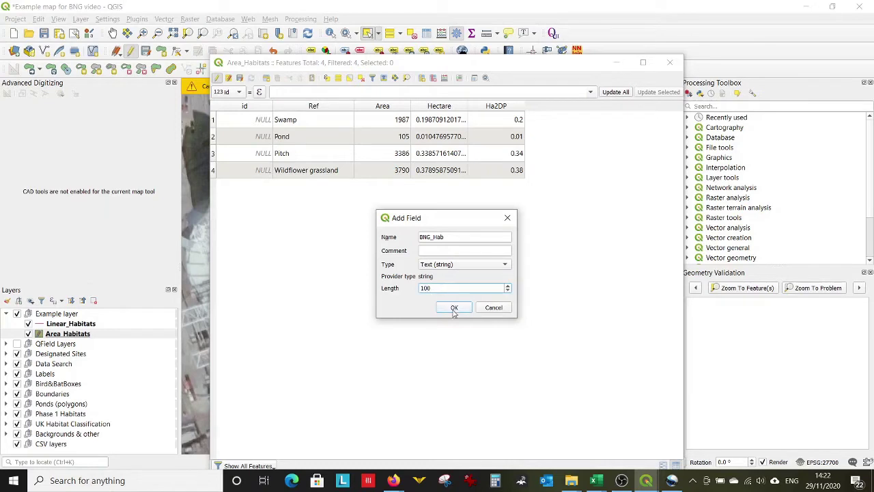
pyautogui.click(454, 308)
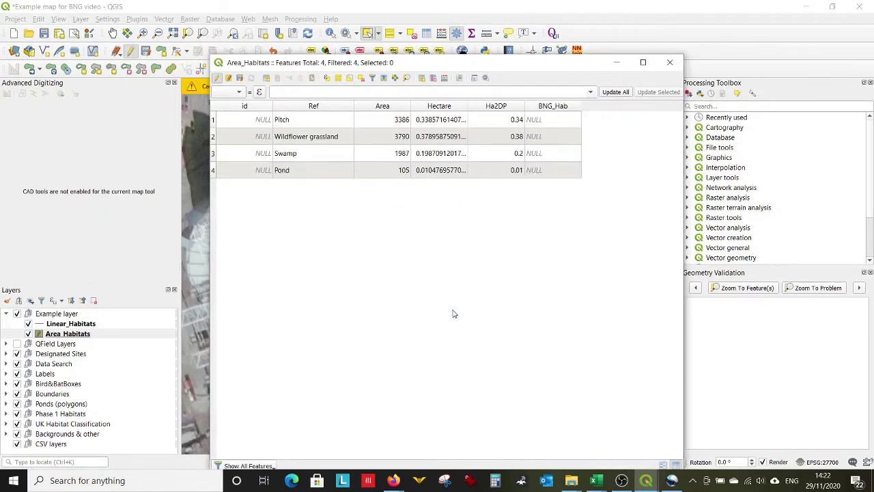
# Try entering "Cropland - arable" as the Pitch feature's BNG_Hab value, clear the entry and close the attribute table
pyautogui.doubleClick(540, 121)
pyautogui.write('Cropl')
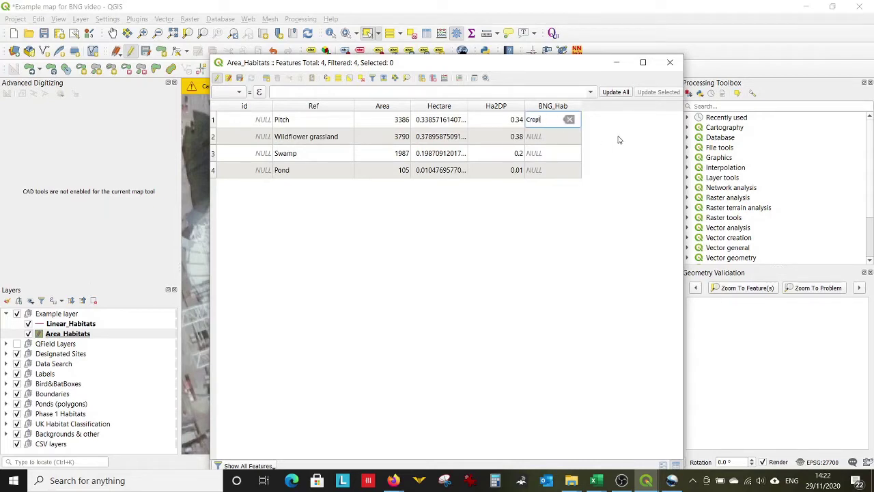
pyautogui.write('and - arable')
pyautogui.hotkey('ctrl', 'a')
pyautogui.press('BackSpace')
pyautogui.press('Return')
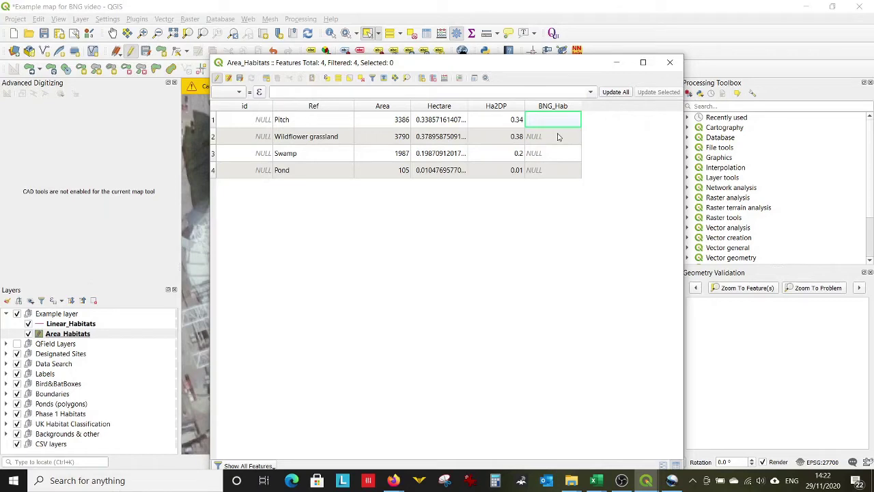
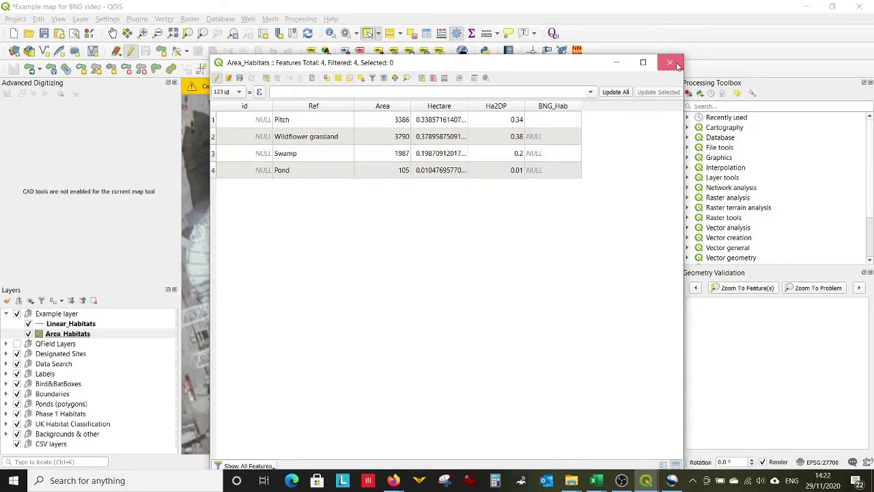
pyautogui.click(670, 62)
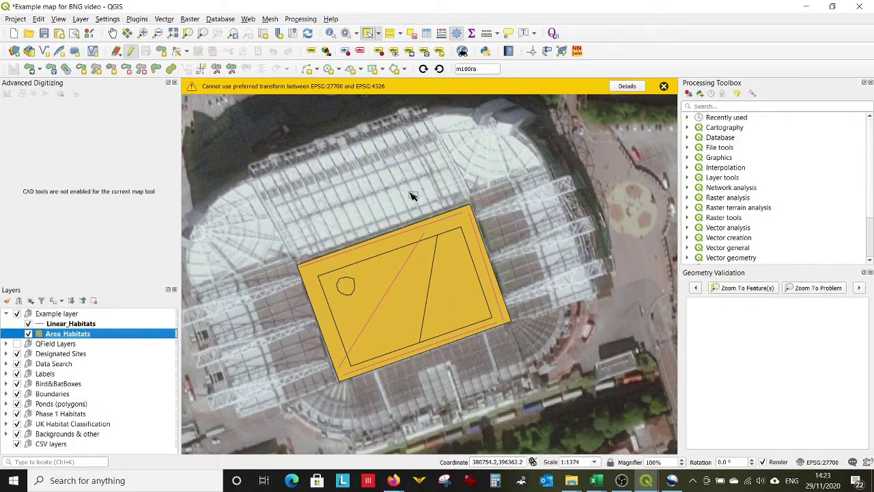
# Load the BNG habitats polygons CSV file from the BNG folder as the source of a delimited text layer for the Example layer group
pyautogui.click(59, 313)
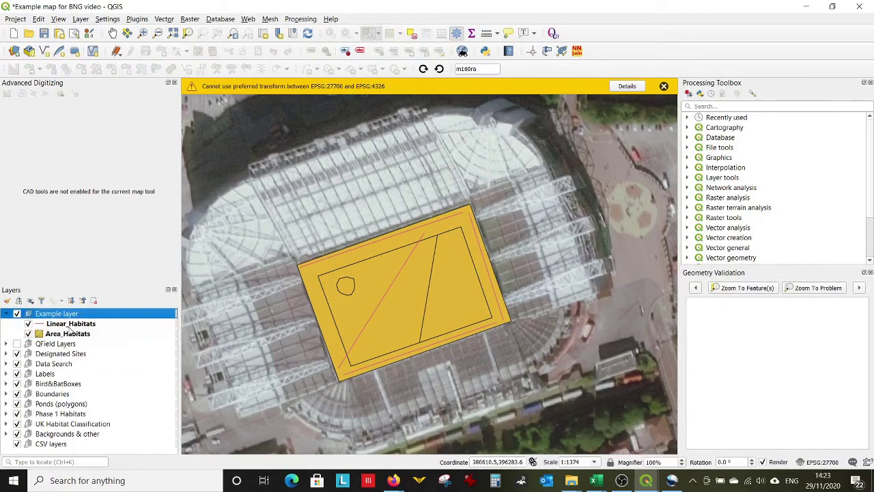
pyautogui.click(81, 19)
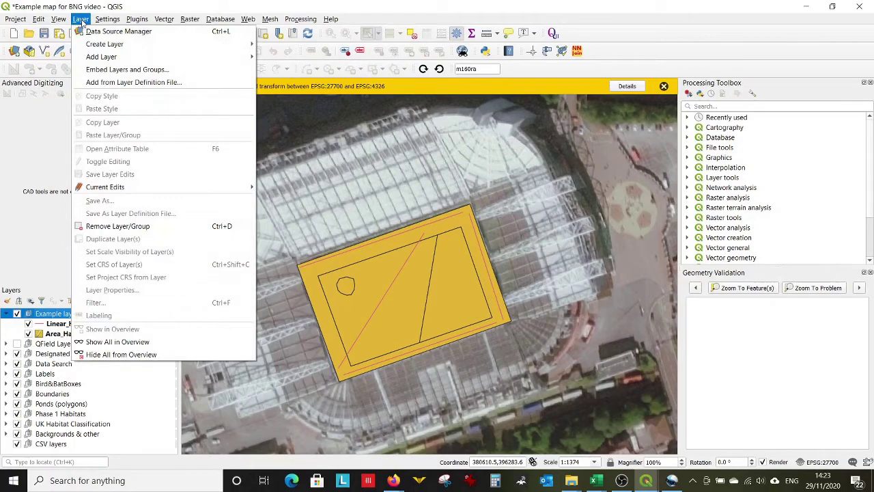
pyautogui.moveTo(95, 57)
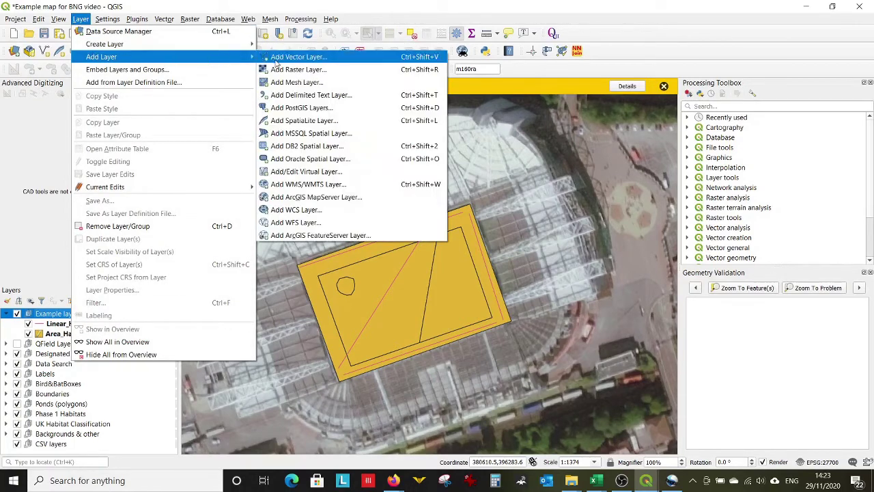
pyautogui.click(301, 96)
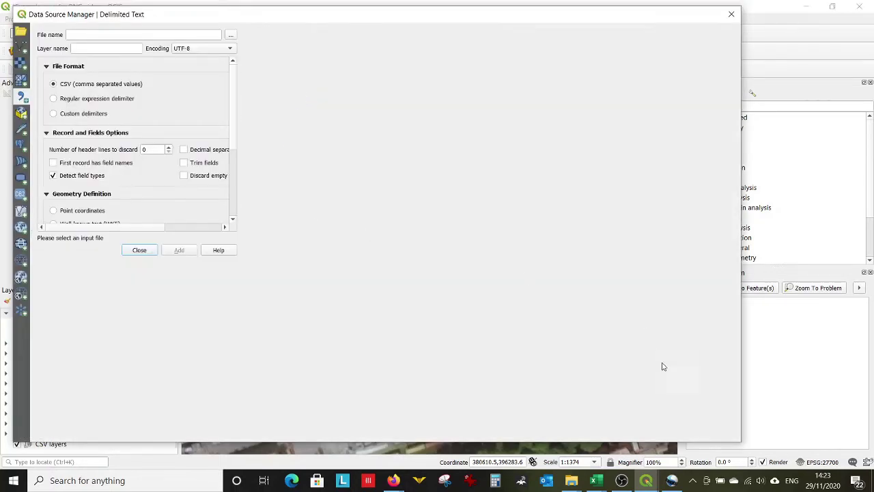
pyautogui.moveTo(739, 442)
pyautogui.mouseDown()
pyautogui.moveTo(713, 428)
pyautogui.moveTo(733, 443)
pyautogui.mouseUp()
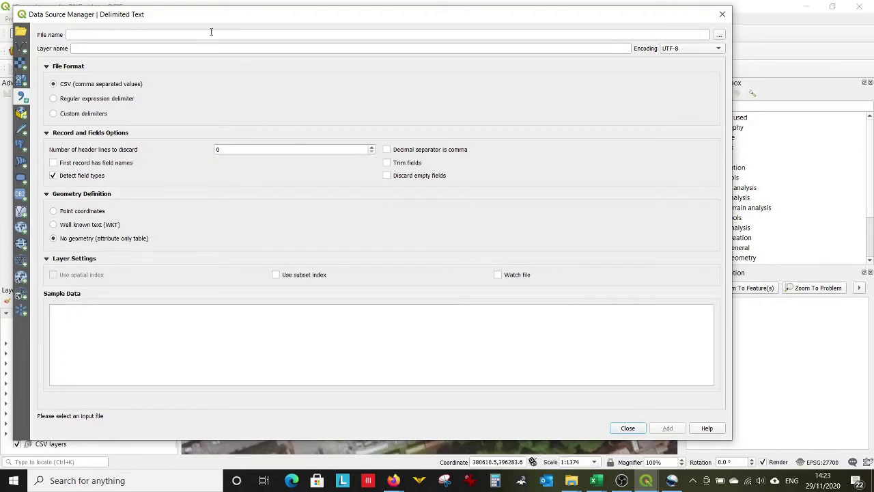
pyautogui.click(719, 35)
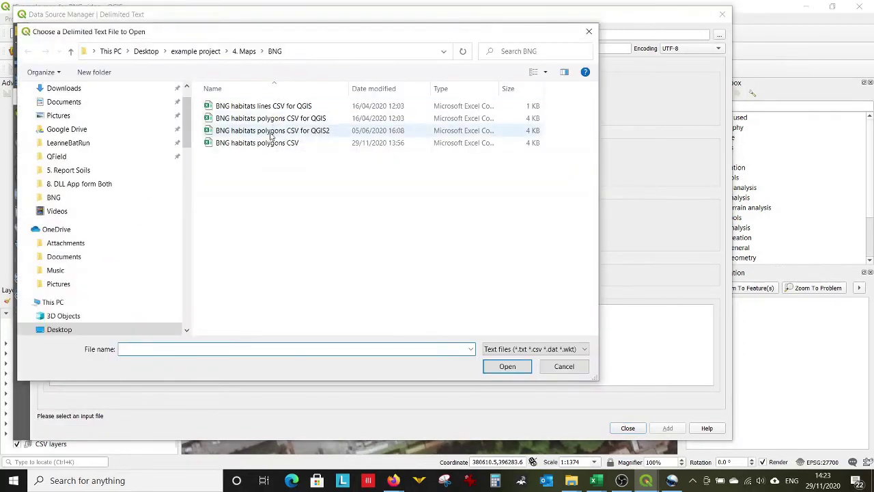
pyautogui.click(263, 145)
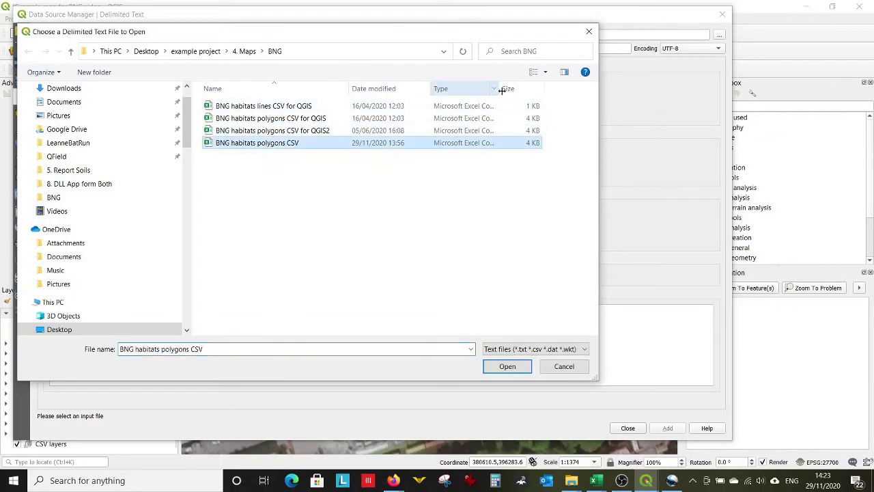
pyautogui.moveTo(504, 88); pyautogui.dragTo(566, 88)
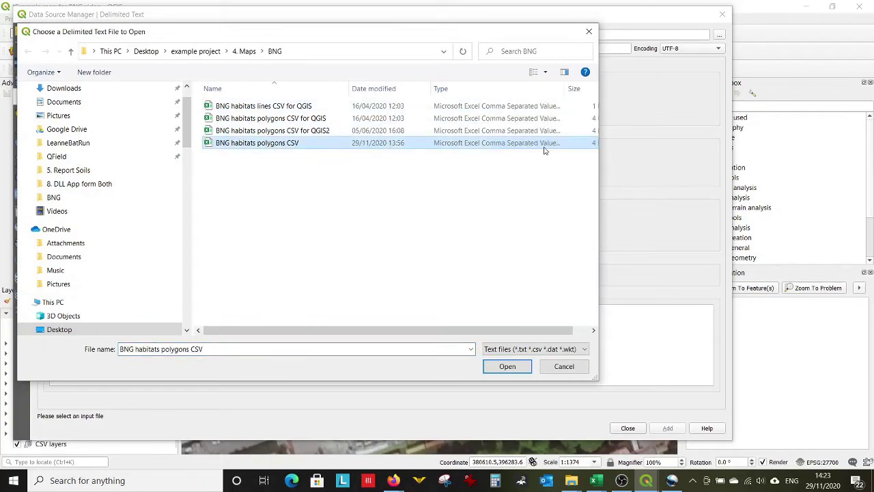
pyautogui.click(511, 366)
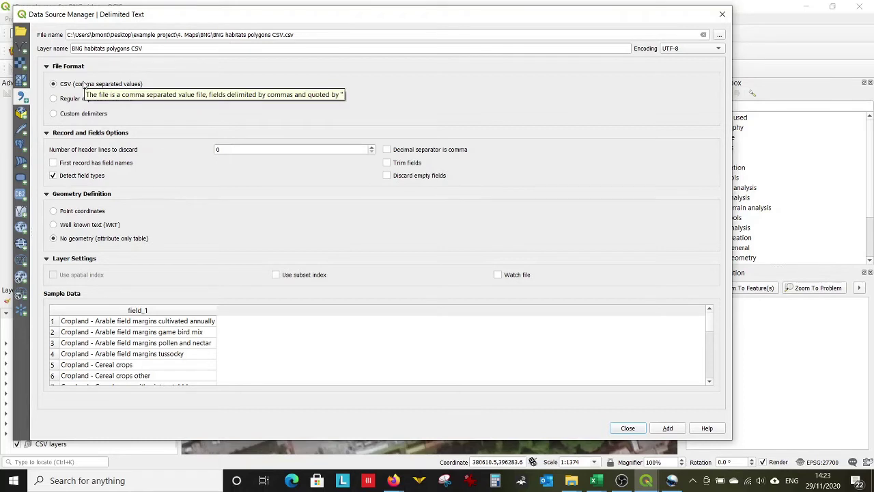
pyautogui.click(53, 163)
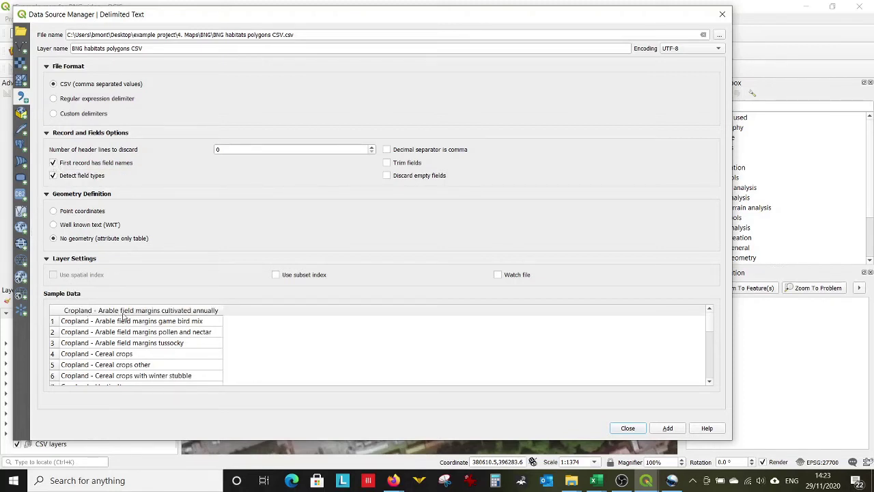
pyautogui.click(53, 164)
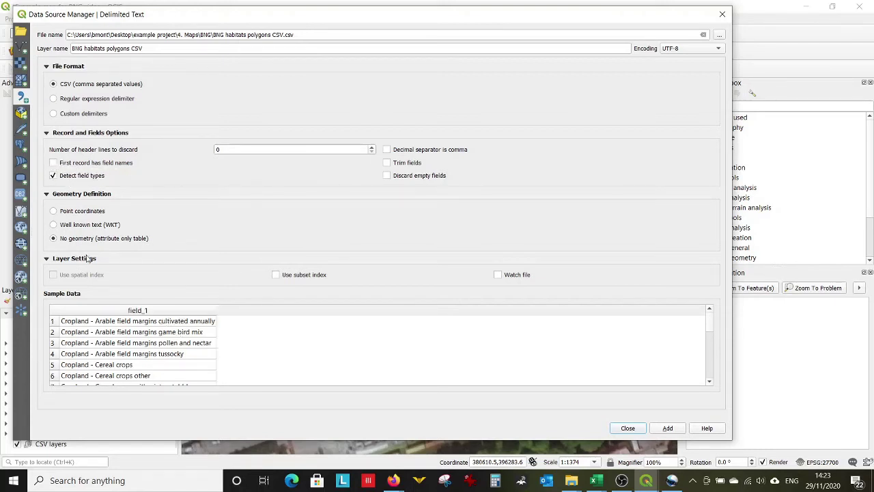
pyautogui.click(54, 212)
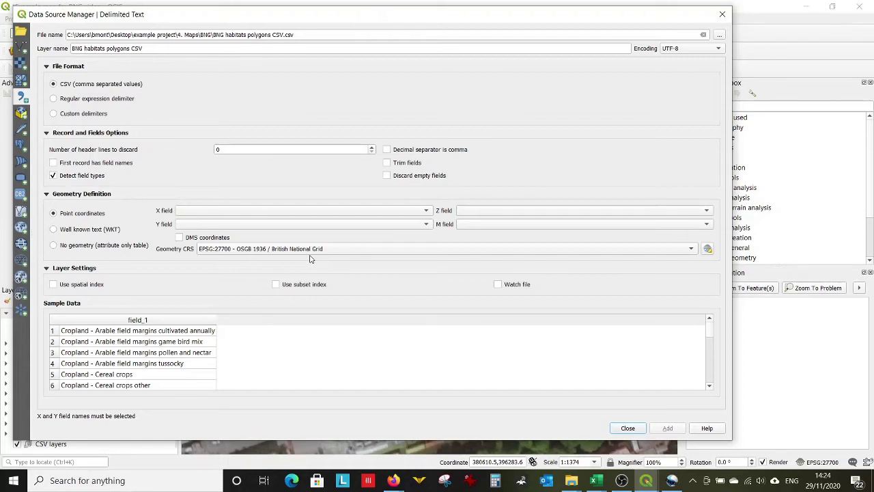
pyautogui.click(53, 245)
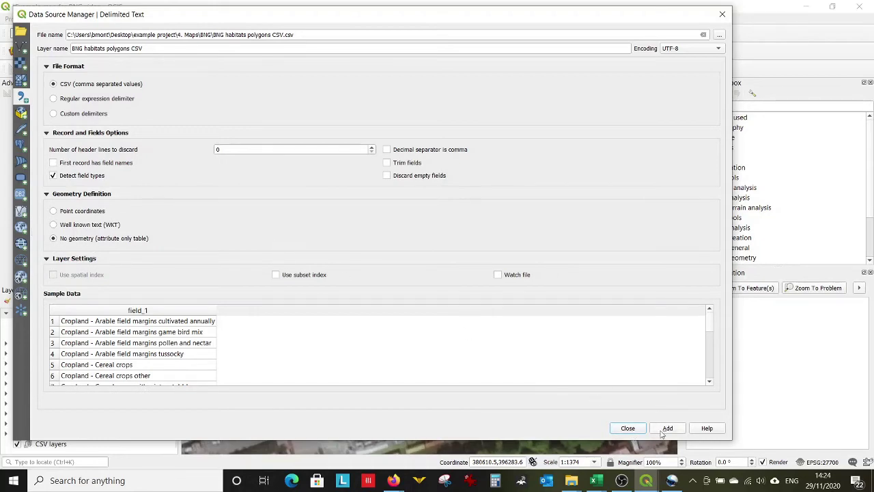
# Add the CSV as an attribute-only table without geometry and place it below Area_Habitats in the Example layer group
pyautogui.click(666, 429)
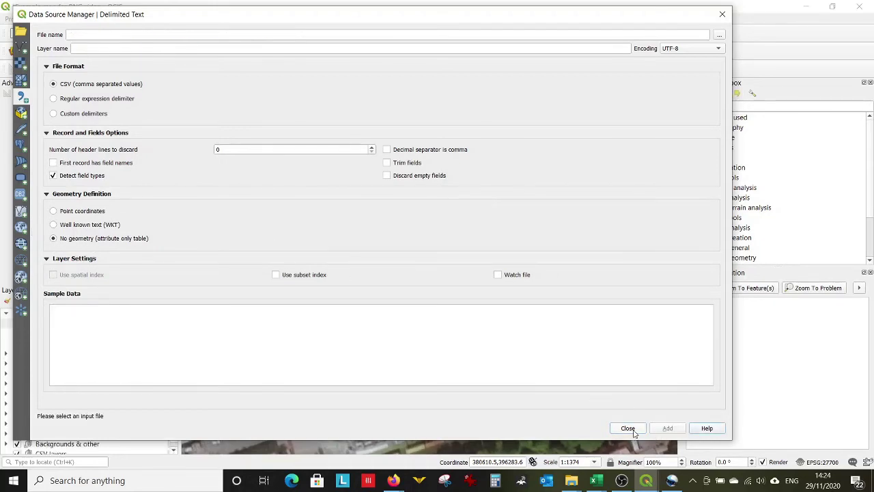
pyautogui.click(628, 428)
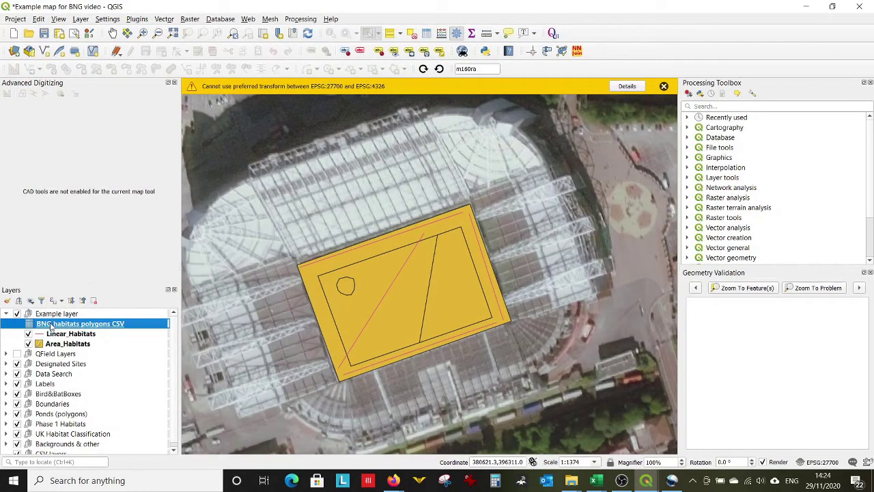
pyautogui.moveTo(50, 326); pyautogui.dragTo(64, 346)
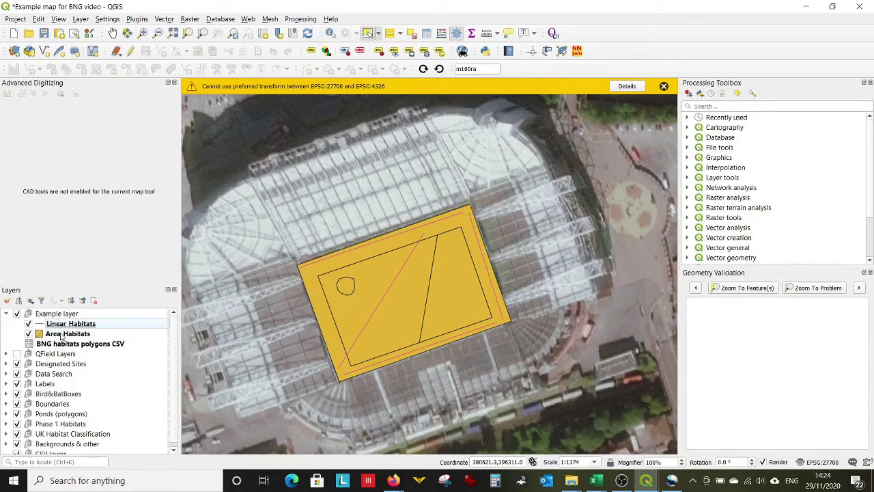
pyautogui.click(62, 333)
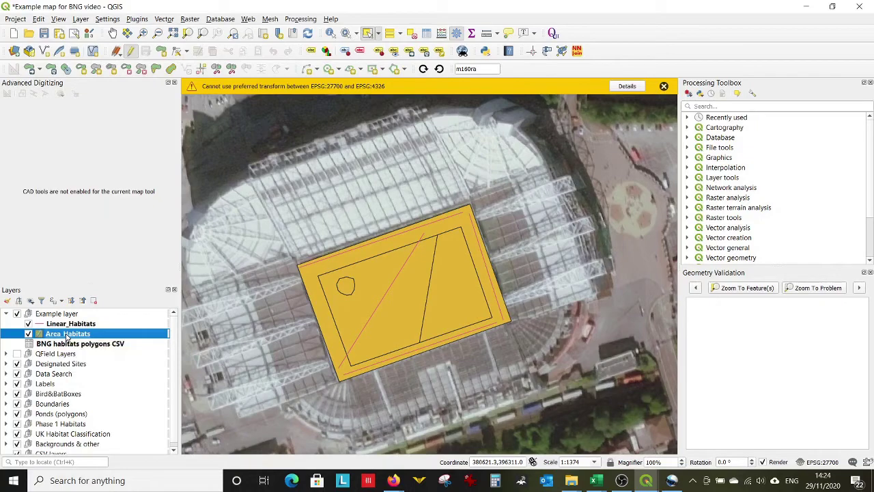
pyautogui.doubleClick(66, 334)
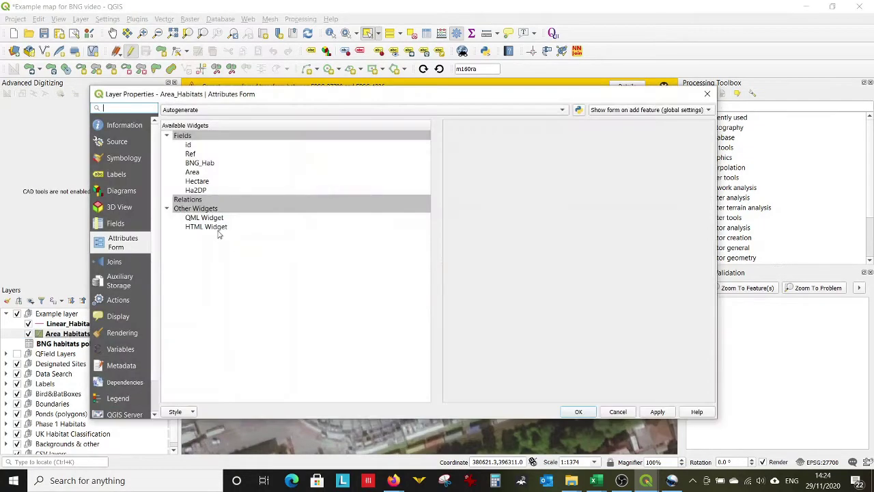
pyautogui.click(205, 165)
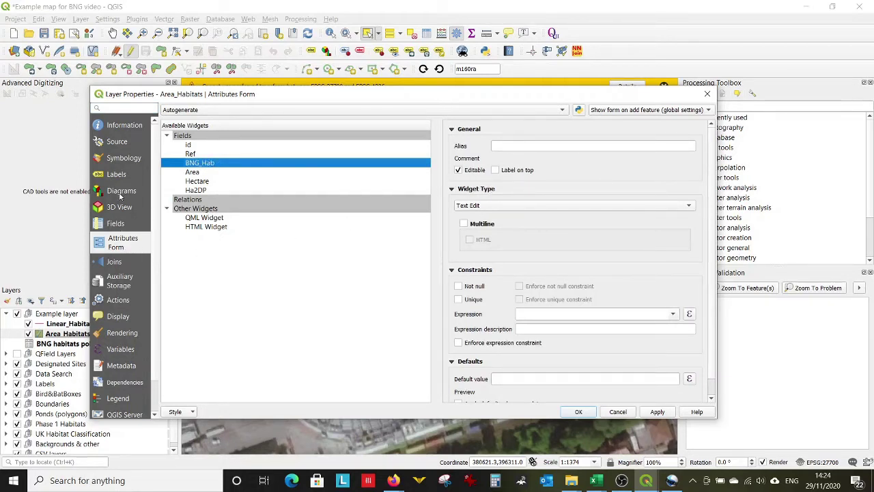
pyautogui.click(117, 225)
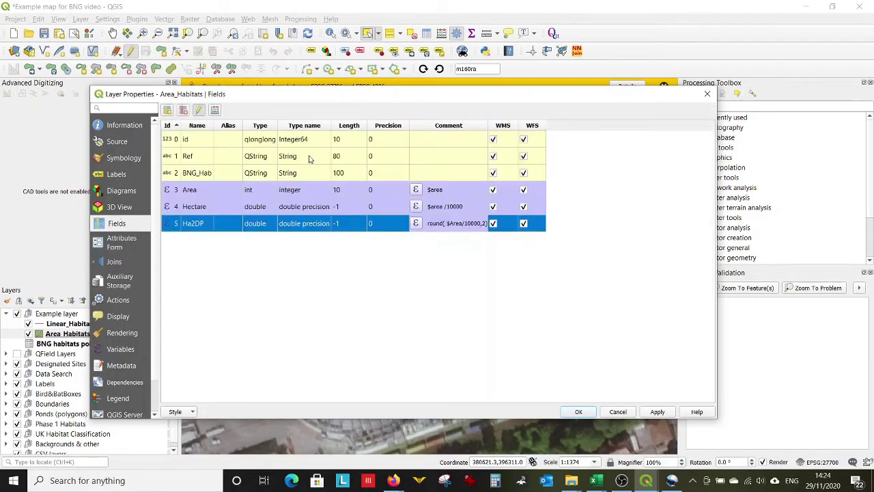
pyautogui.click(615, 410)
# Set the BNG_Hab field's widget type to Value Map in the attributes form of the Area_Habitats layer
pyautogui.click(87, 333)
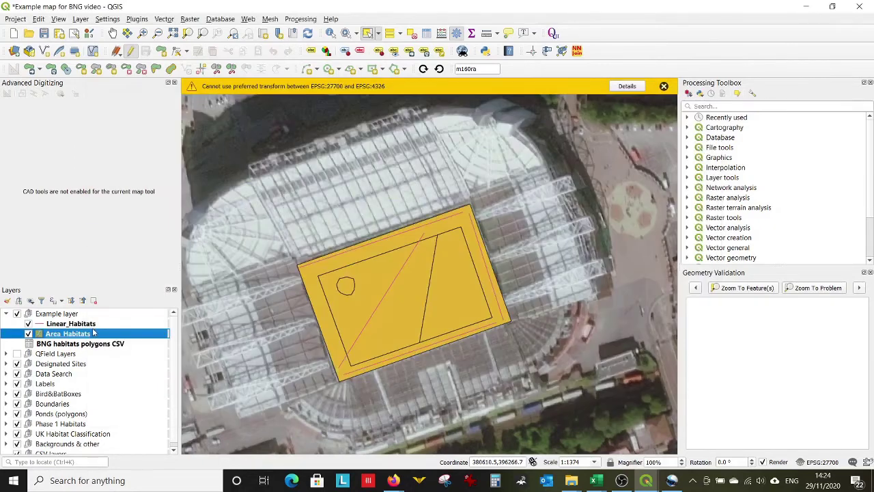
pyautogui.doubleClick(87, 333)
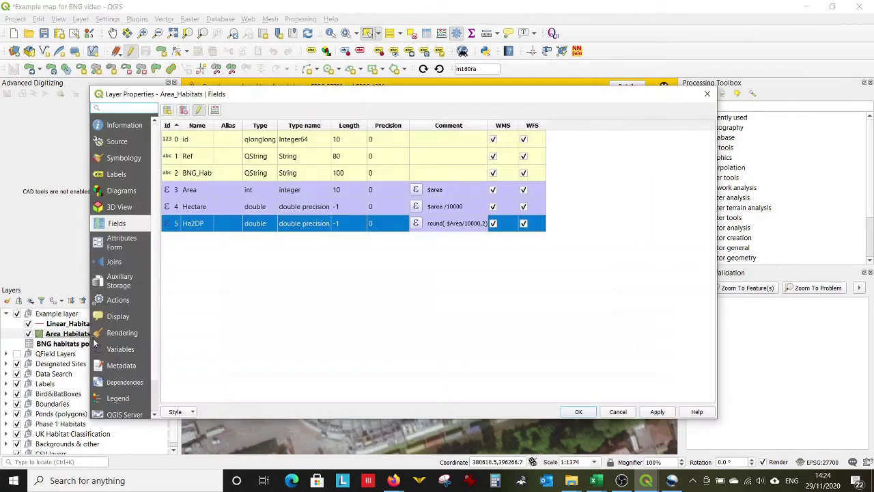
pyautogui.click(118, 244)
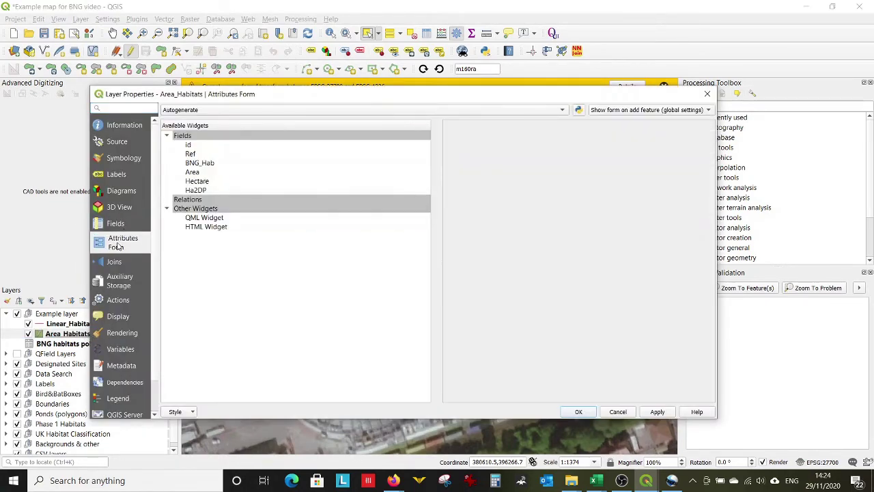
pyautogui.click(208, 164)
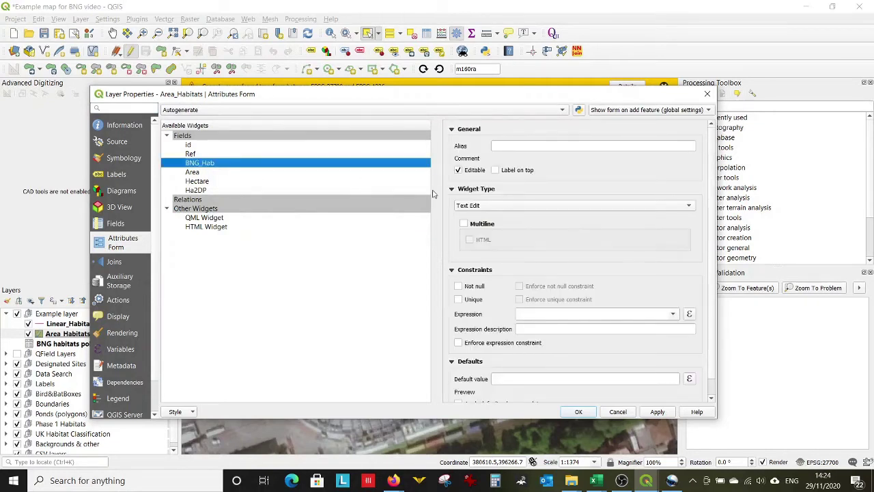
pyautogui.click(498, 206)
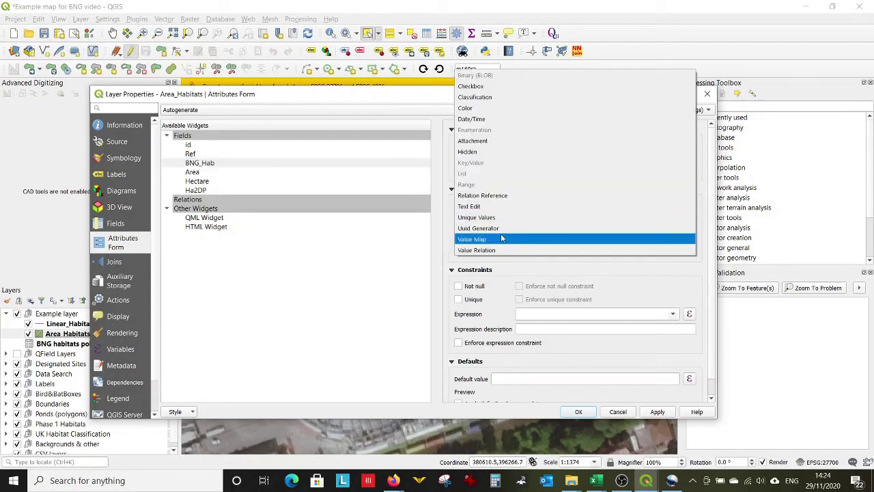
pyautogui.click(502, 238)
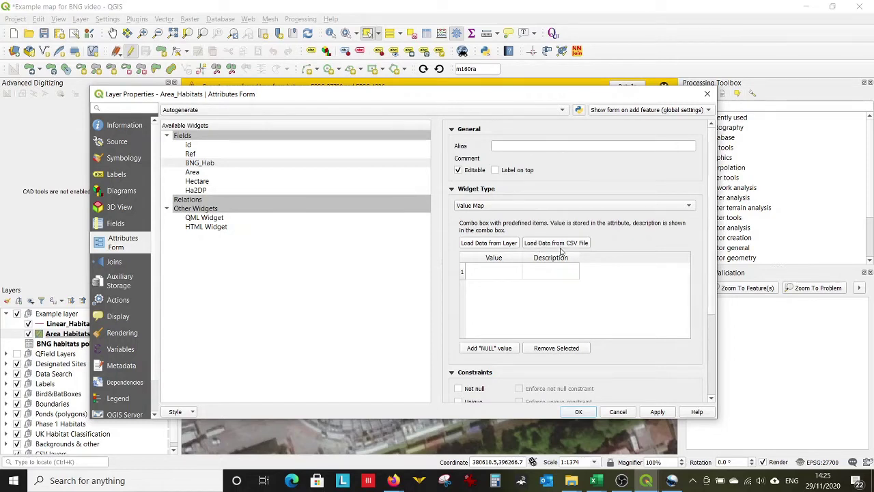
# Load the value map from the BNG habitats polygons CSV layer, using field_1 for both value and description, and accept the layer properties
pyautogui.click(481, 244)
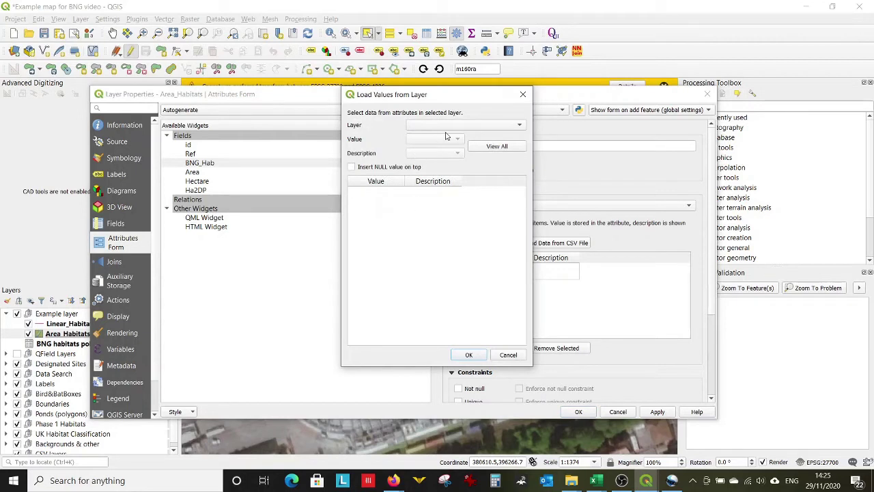
pyautogui.click(466, 125)
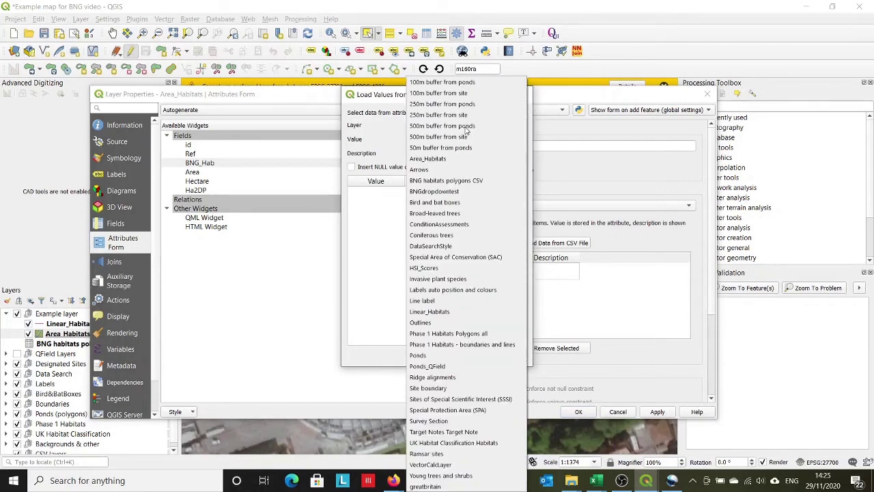
pyautogui.click(465, 181)
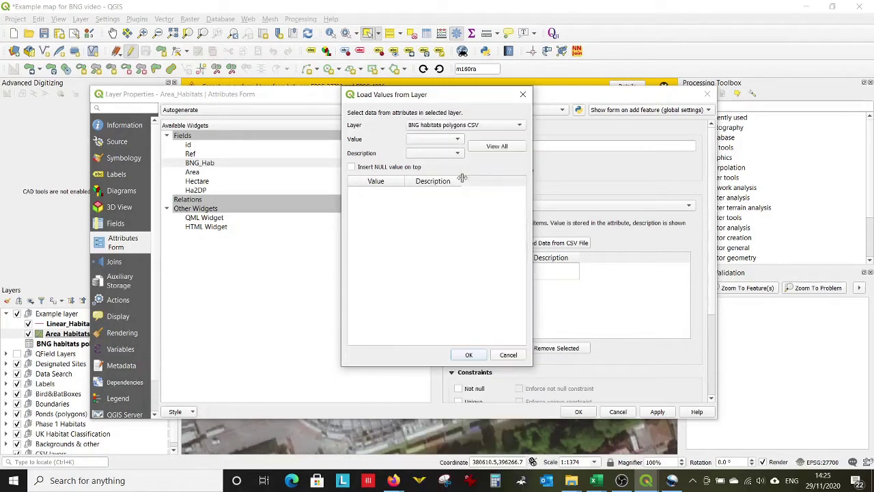
pyautogui.click(429, 140)
pyautogui.click(429, 140)
pyautogui.click(437, 153)
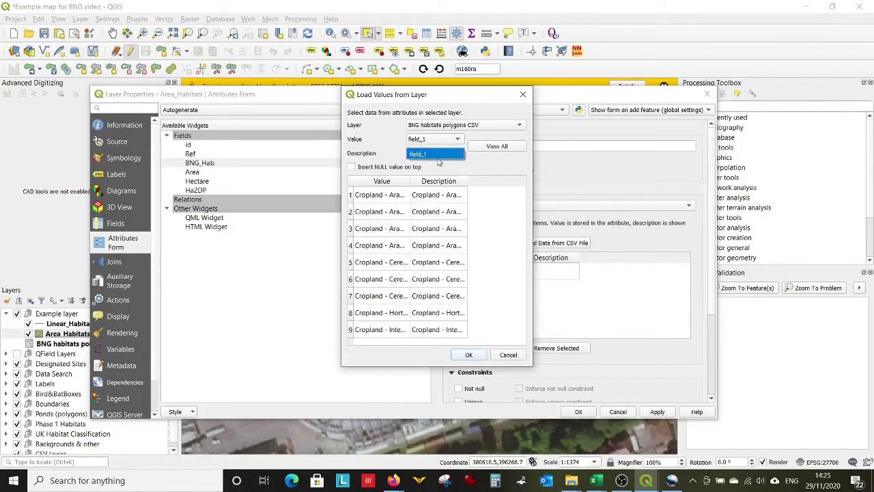
pyautogui.click(438, 156)
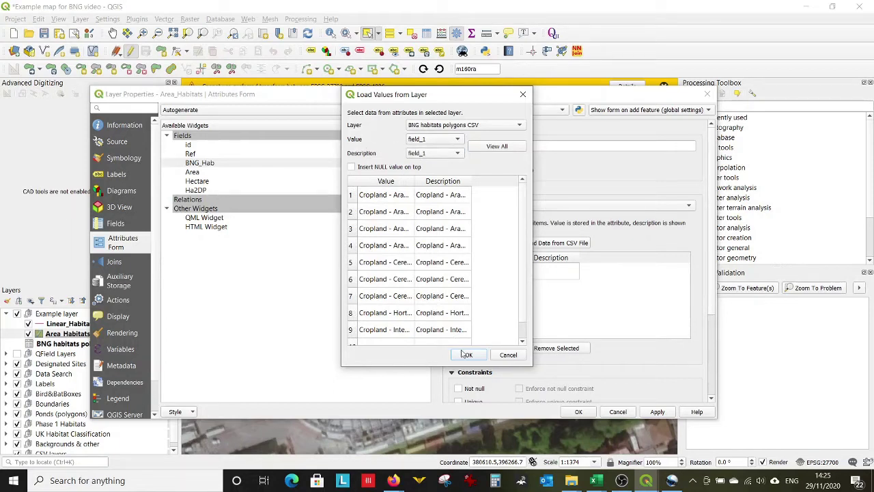
pyautogui.click(469, 356)
pyautogui.click(578, 412)
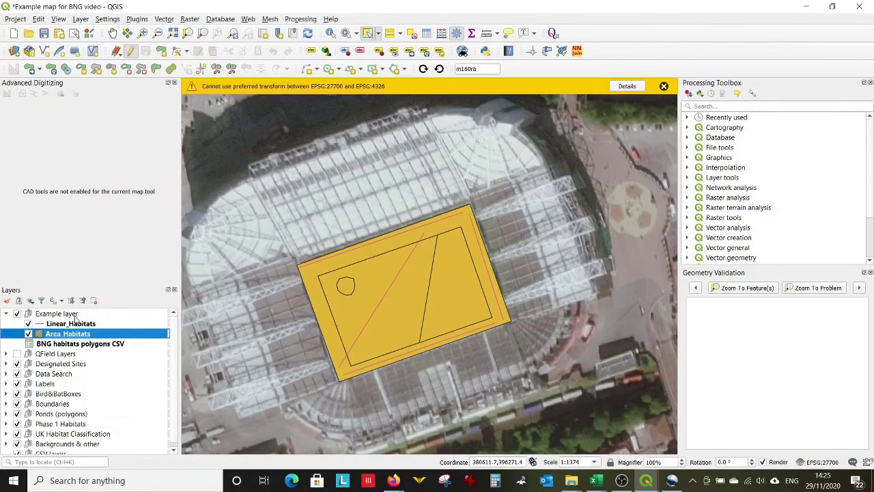
# In the Area_Habitats attribute table, set the Swamp feature's BNG_Hab to "Wetand - Fens (upland and lowland)"
pyautogui.click(426, 34)
pyautogui.doubleClick(537, 120)
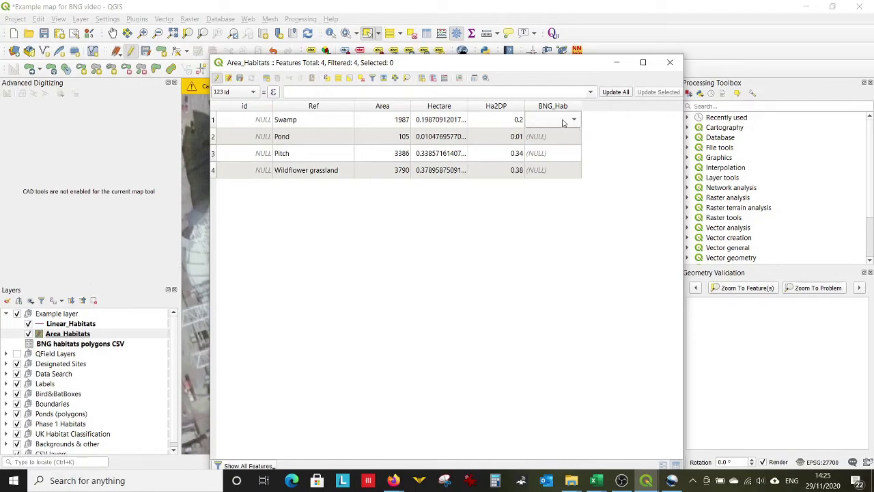
pyautogui.click(563, 122)
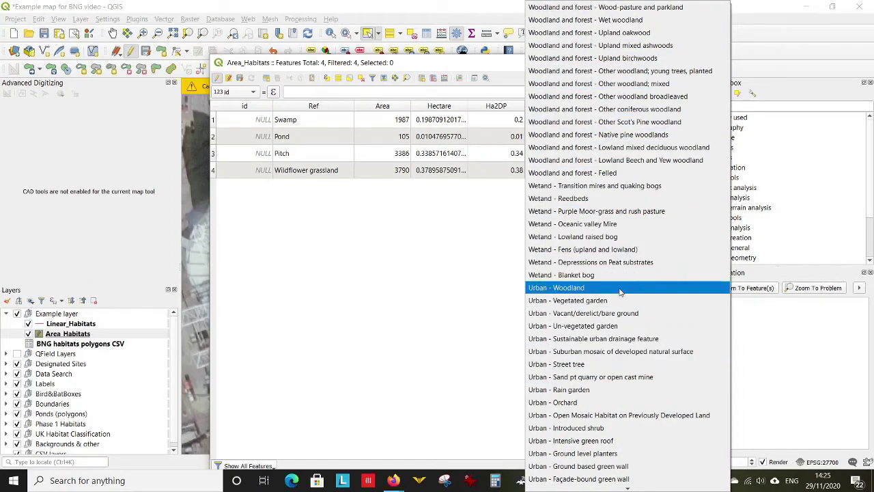
pyautogui.scroll(-10, 620, 295)
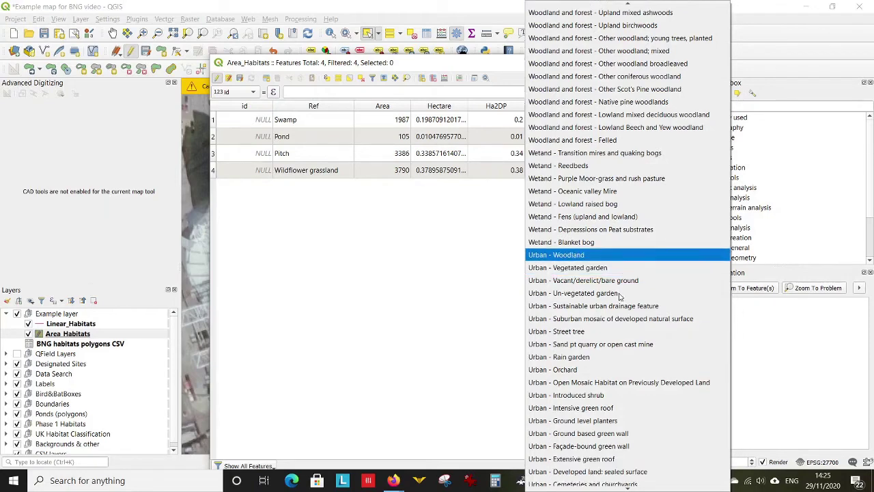
pyautogui.scroll(8, 617, 291)
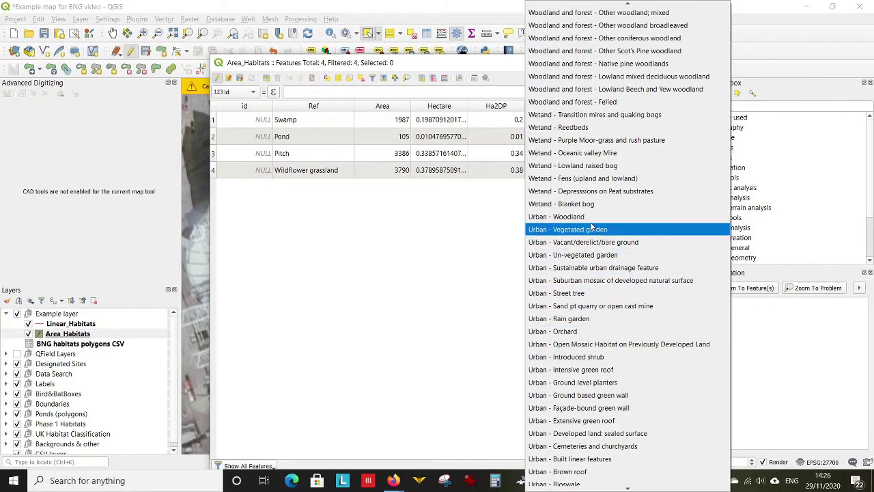
pyautogui.click(585, 179)
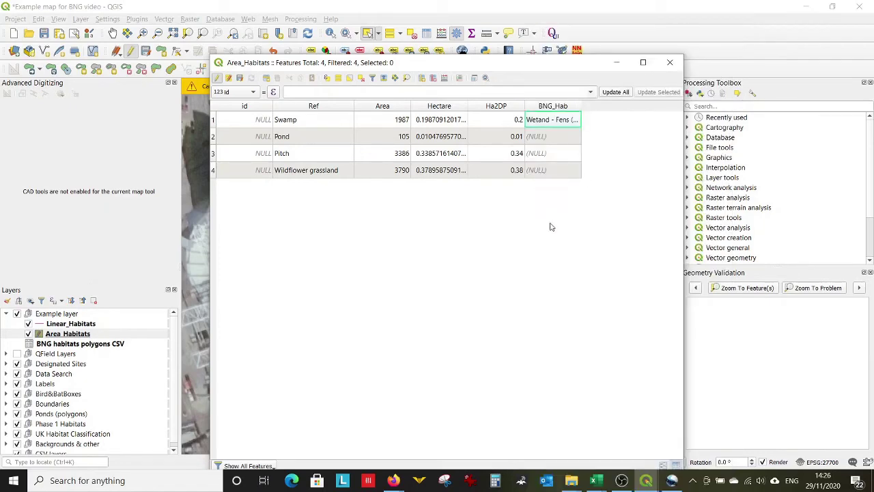
# Set the Pond feature's BNG_Hab value to "Lakes - Ponds (Priority Habitat)"
pyautogui.click(544, 138)
pyautogui.click(545, 139)
pyautogui.scroll(-16, 594, 286)
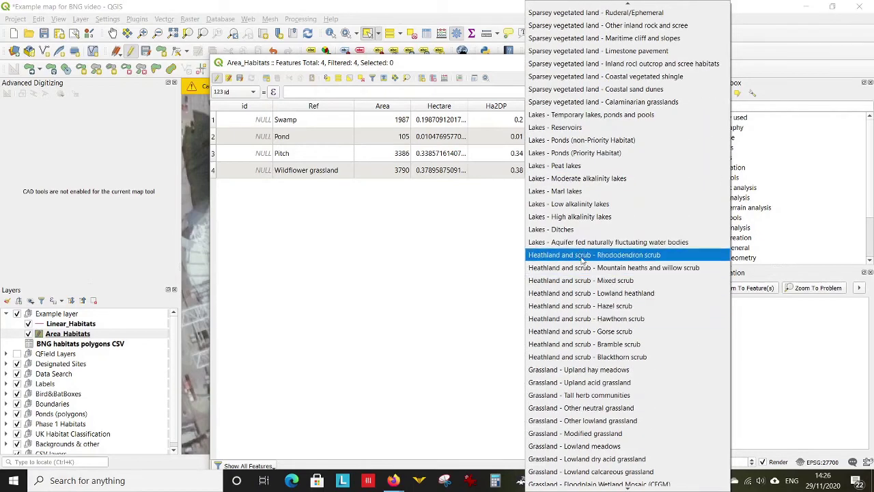
pyautogui.click(587, 153)
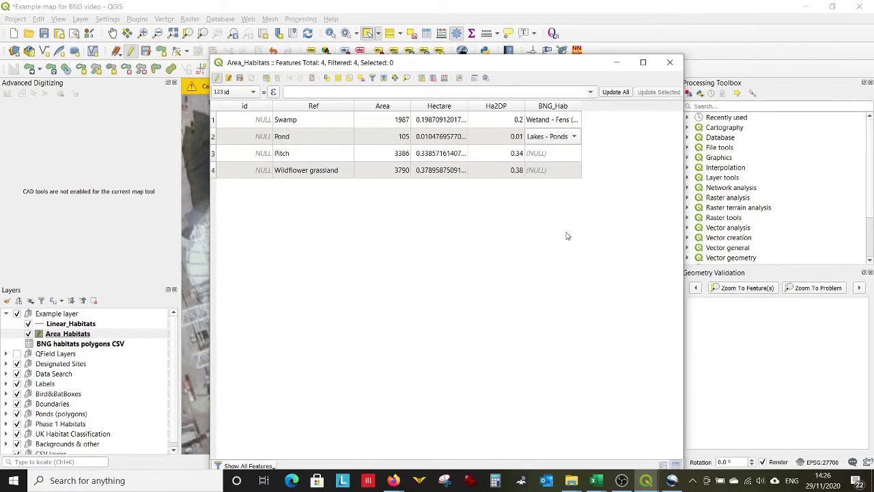
# Set the Pitch feature's BNG_Hab value to "Urban - Amenity grassland"
pyautogui.doubleClick(544, 154)
pyautogui.click(547, 154)
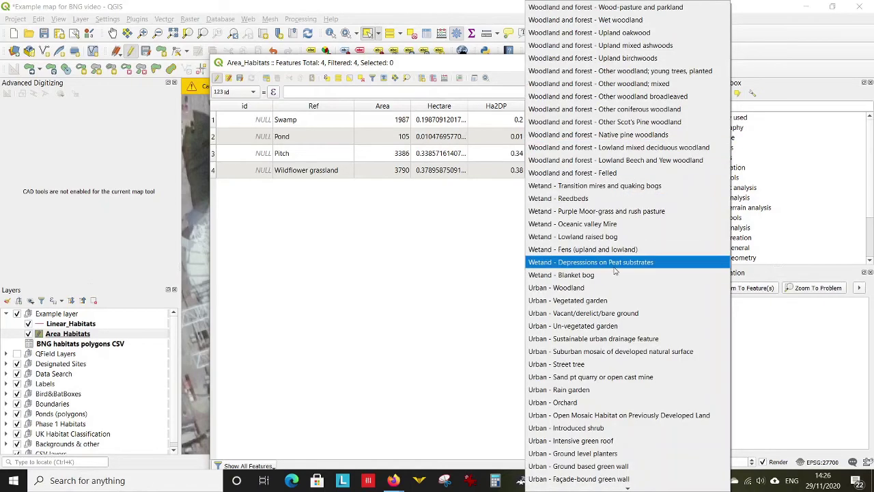
pyautogui.scroll(-7, 615, 260)
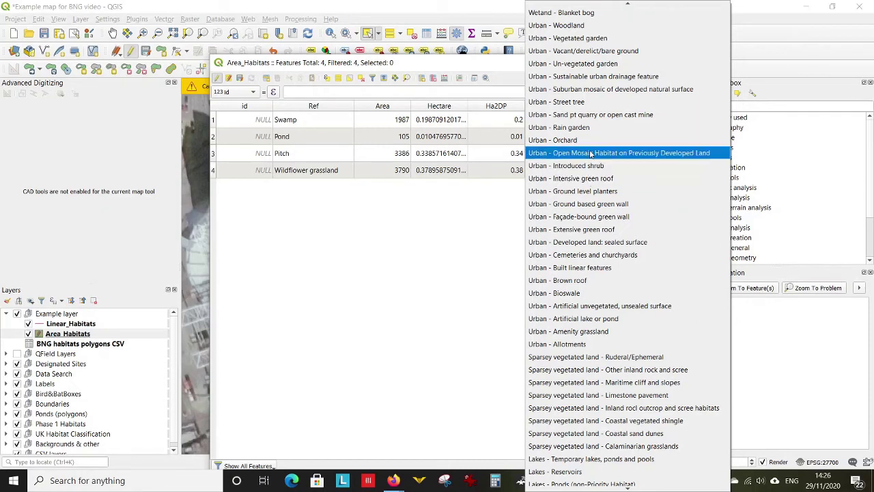
pyautogui.scroll(1, 590, 99)
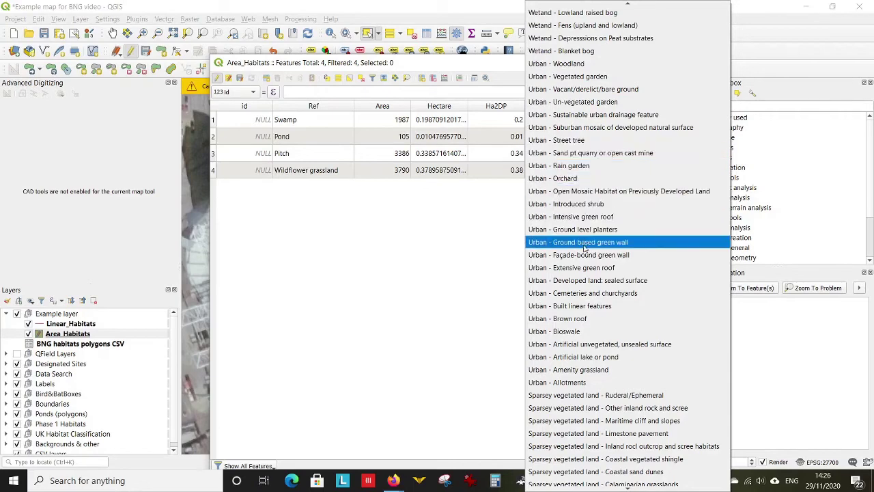
pyautogui.click(587, 369)
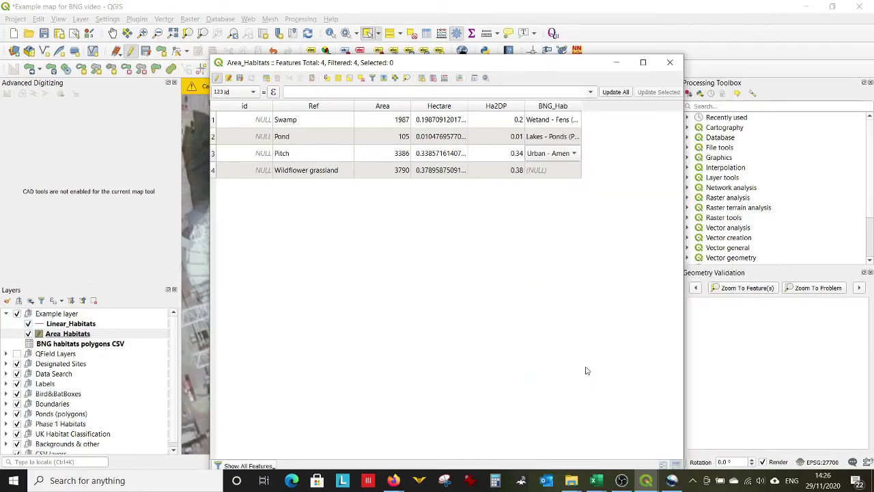
# Set the Wildflower grassland feature's BNG_Hab value to "Grassland - Lowland meadows"
pyautogui.doubleClick(541, 171)
pyautogui.click(541, 171)
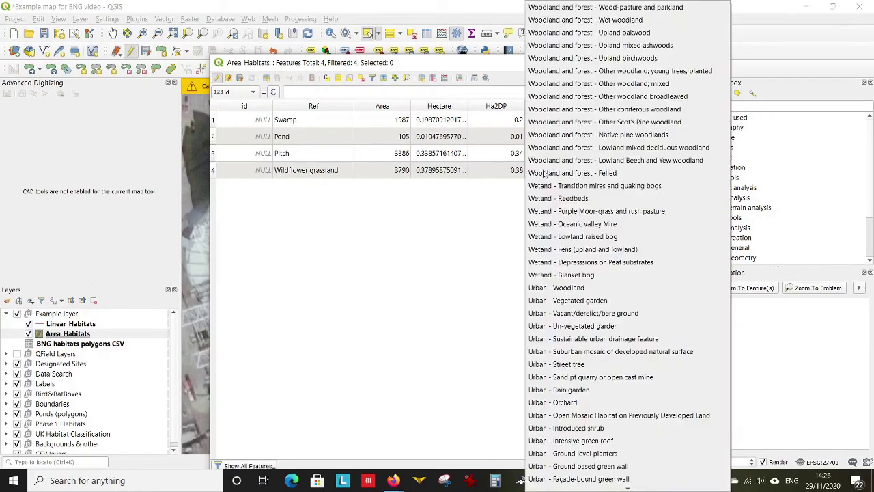
pyautogui.scroll(-1, 581, 250)
pyautogui.scroll(-18, 580, 251)
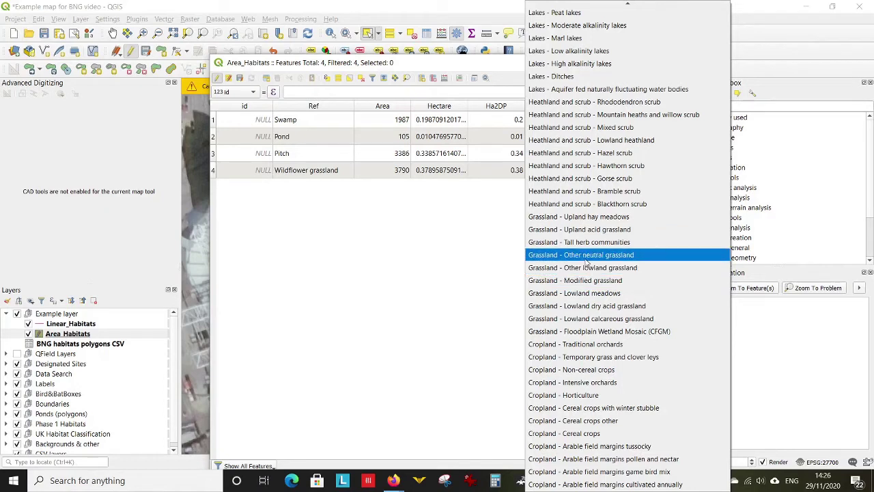
pyautogui.click(598, 294)
pyautogui.click(546, 266)
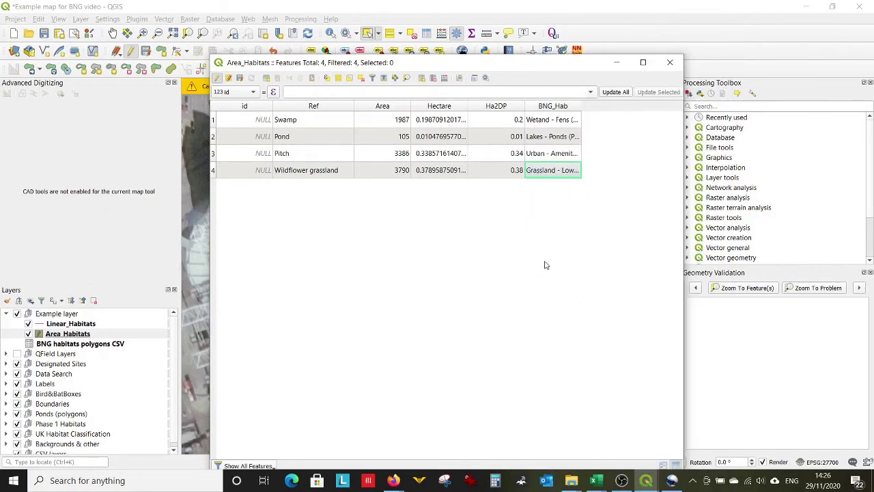
# Save the Area_Habitats edits and widen the BNG_Hab column and table window to fit the full habitat names
pyautogui.click(240, 78)
pyautogui.moveTo(582, 109); pyautogui.dragTo(829, 160)
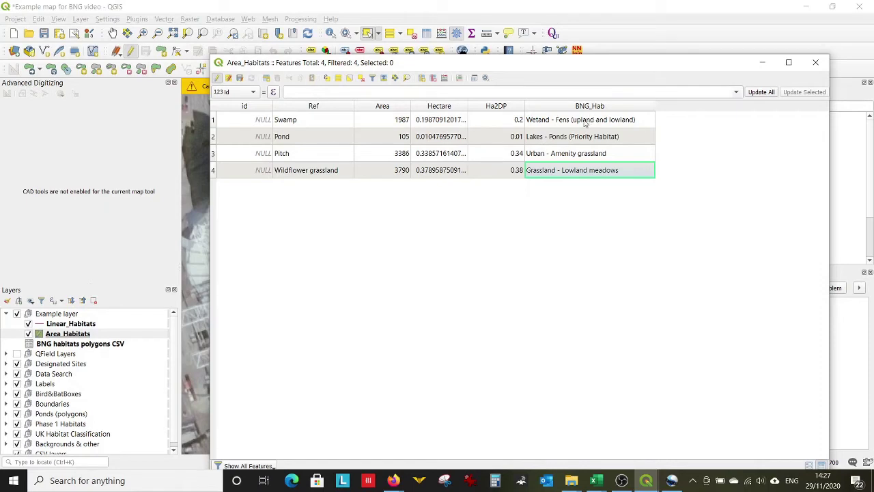
# Add a text (string) field named CA to Area_Habitats, save the edits and close the attribute table
pyautogui.click(421, 79)
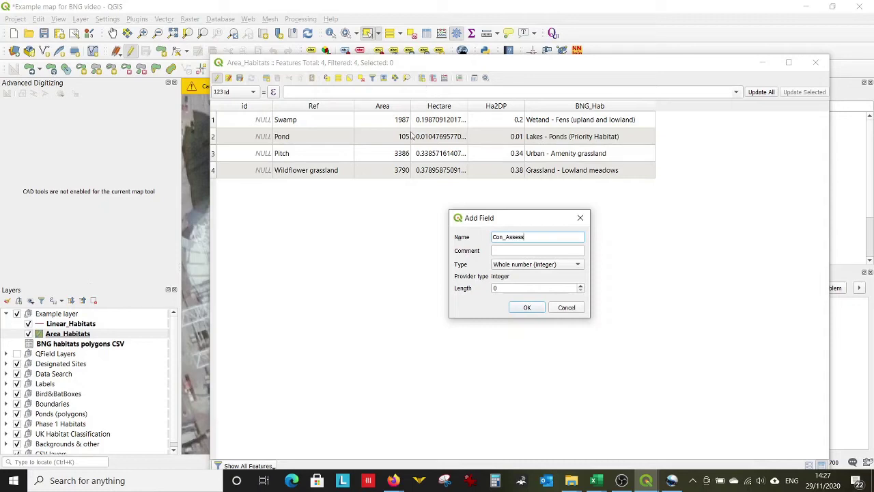
pyautogui.hotkey('ctrl', 'a')
pyautogui.write('CA')
pyautogui.click(513, 266)
pyautogui.click(509, 296)
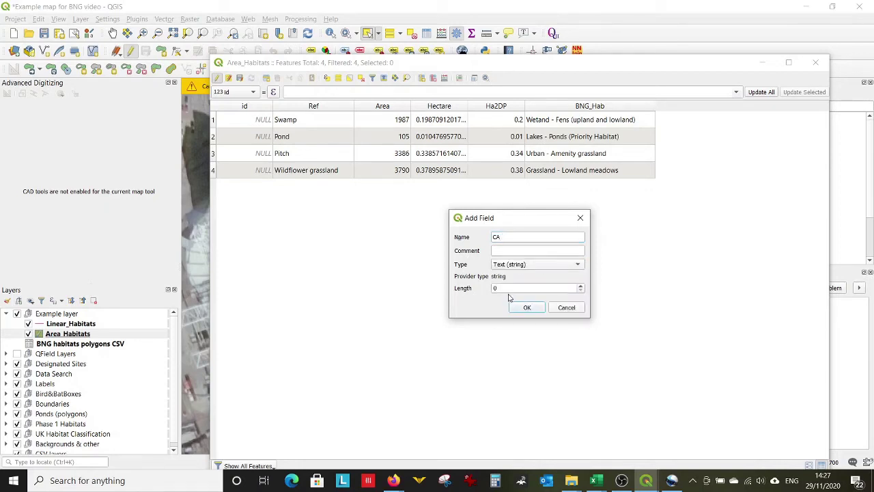
pyautogui.click(506, 287)
pyautogui.click(538, 308)
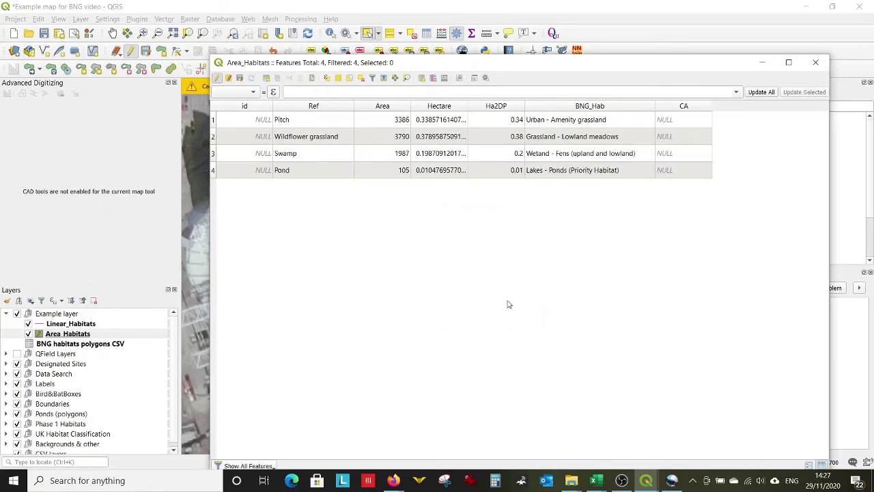
pyautogui.click(241, 78)
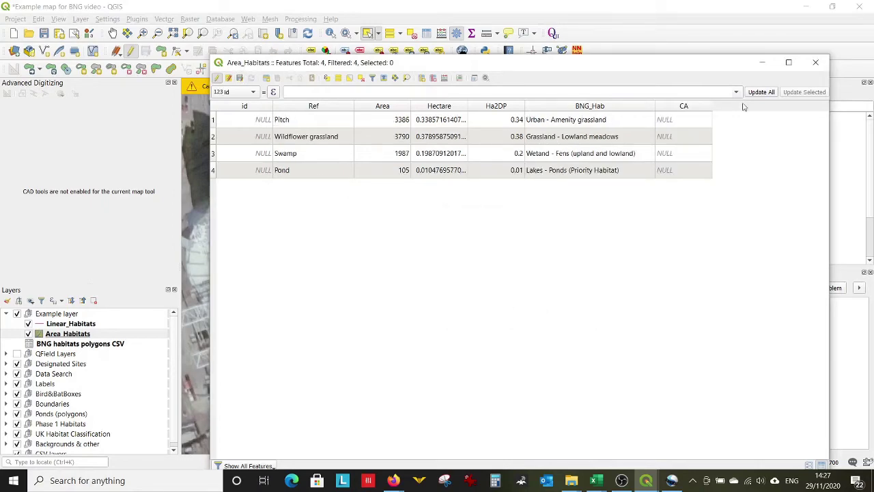
pyautogui.click(814, 62)
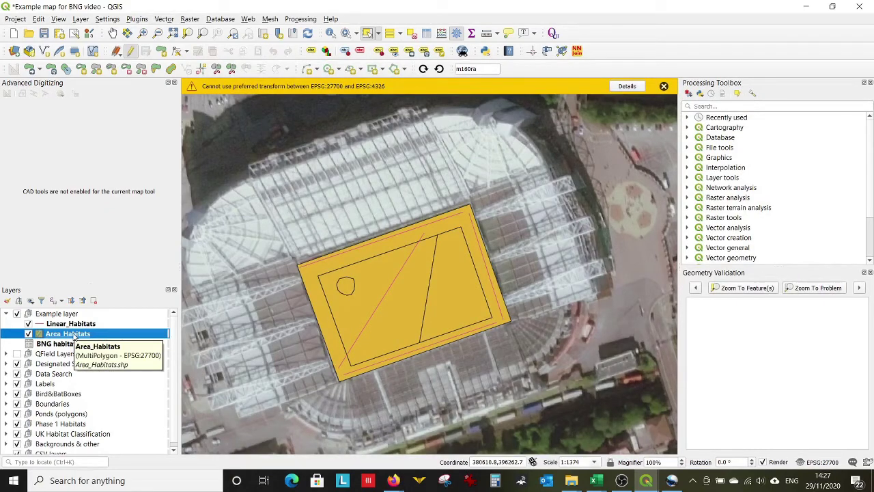
# Set the CA field's widget type to Value Map in the attributes form of the Area_Habitats layer
pyautogui.doubleClick(73, 336)
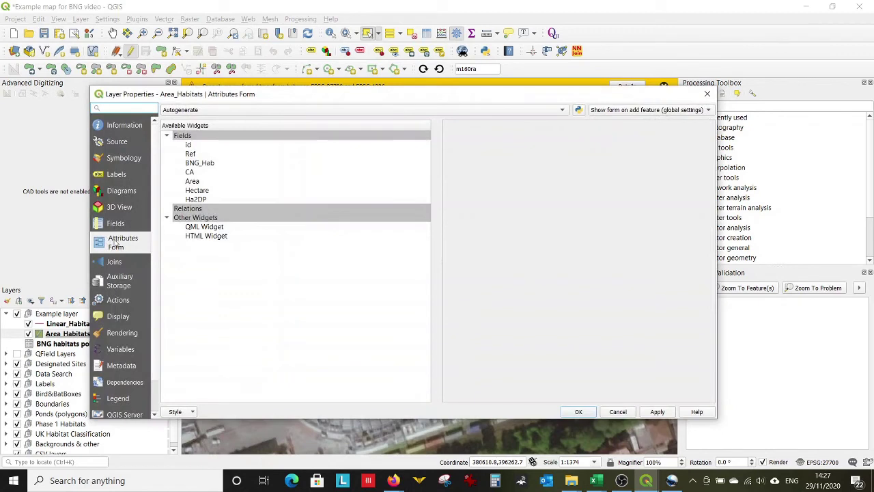
pyautogui.click(195, 172)
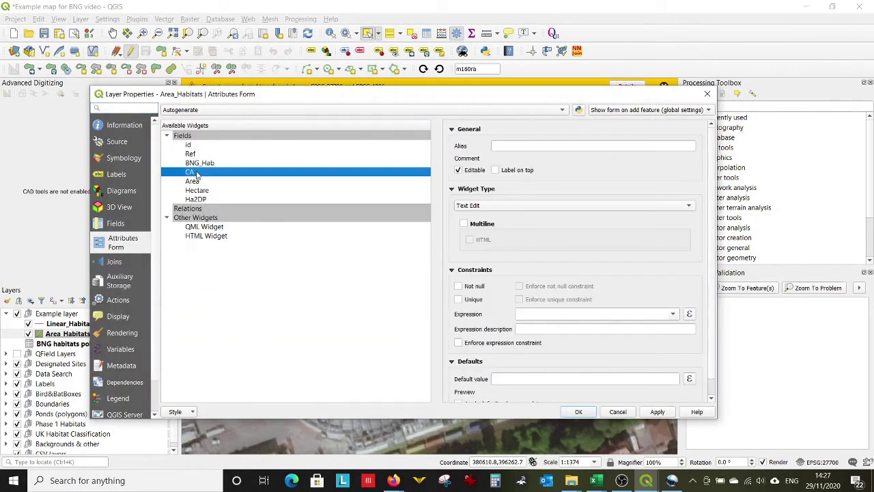
pyautogui.click(484, 207)
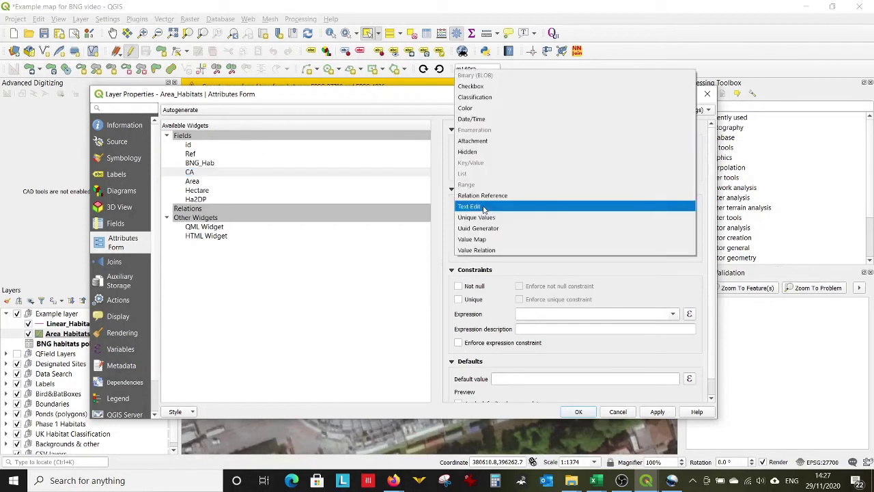
pyautogui.click(487, 240)
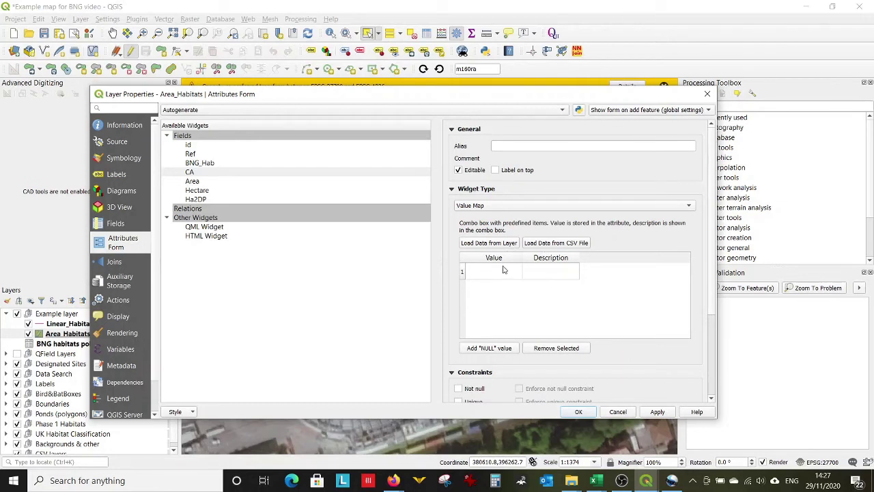
# Enter Good and Moderate in the CA value map, each as both value and description
pyautogui.click(498, 272)
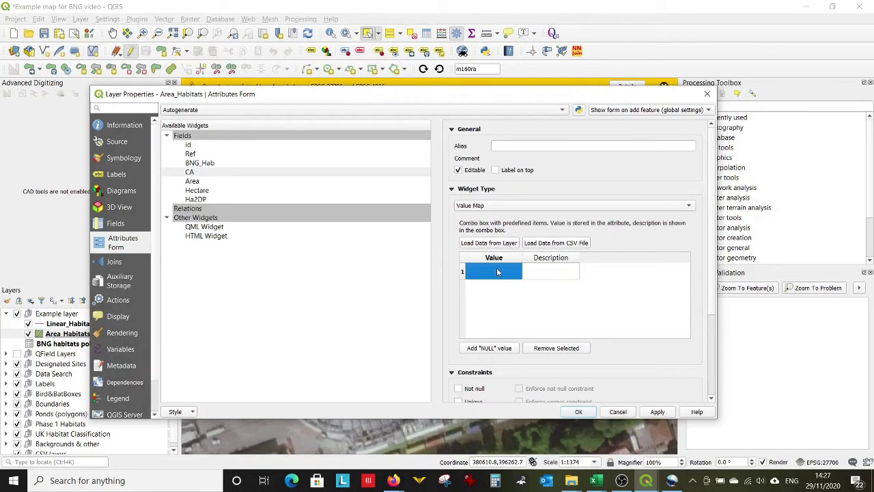
pyautogui.click(494, 273)
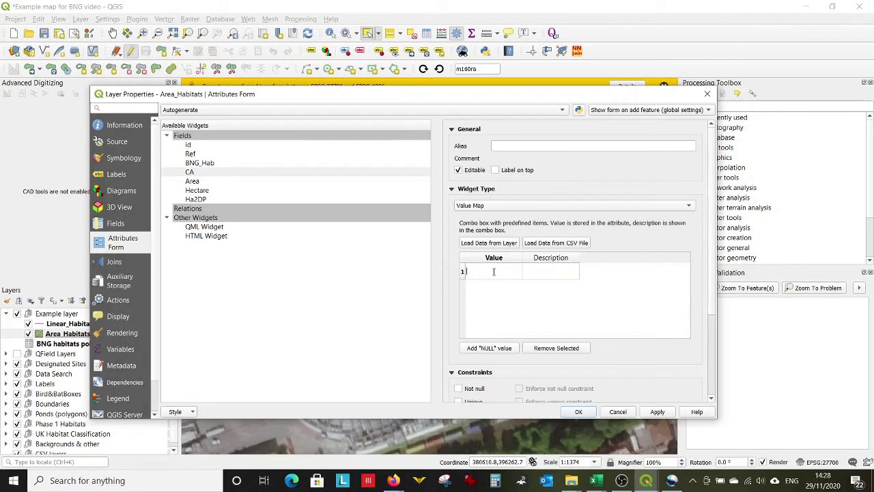
pyautogui.write('Good')
pyautogui.press('Tab')
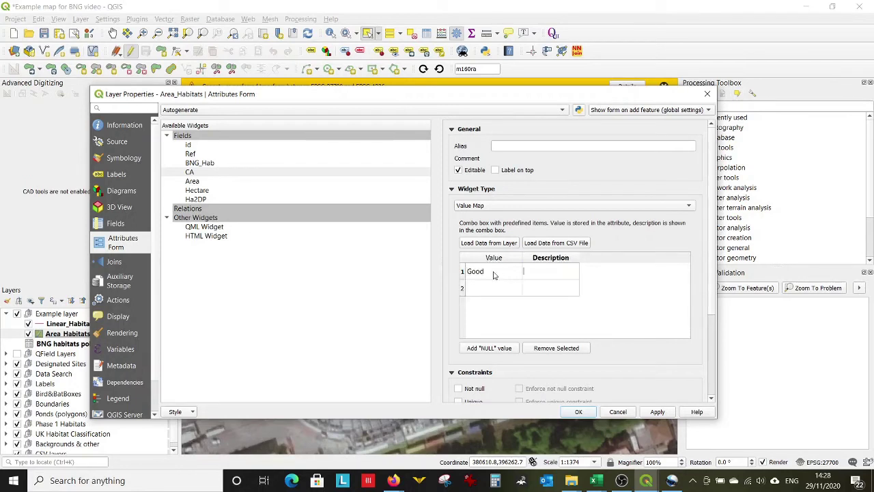
pyautogui.press('Tab')
pyautogui.press('Tab')
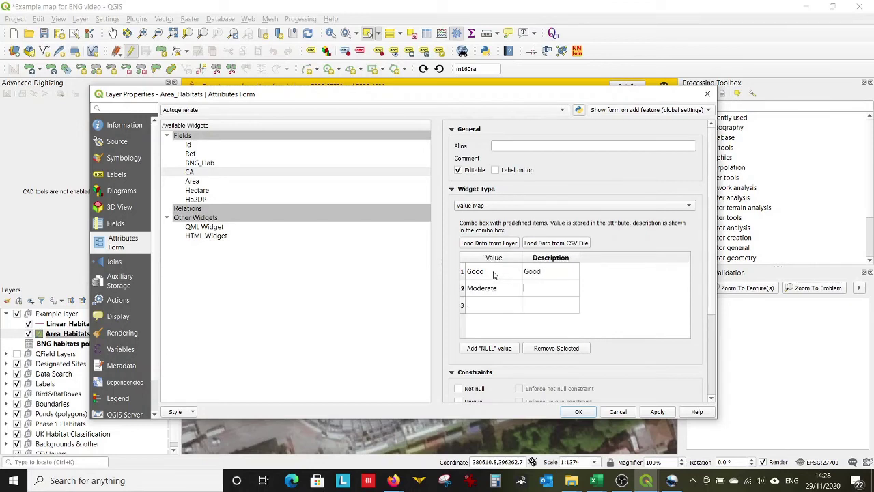
pyautogui.press('Tab')
# Add Poor and N/A to the CA value map with matching descriptions, and accept the layer properties
pyautogui.write('Poor')
pyautogui.press('Tab')
pyautogui.write('Poor')
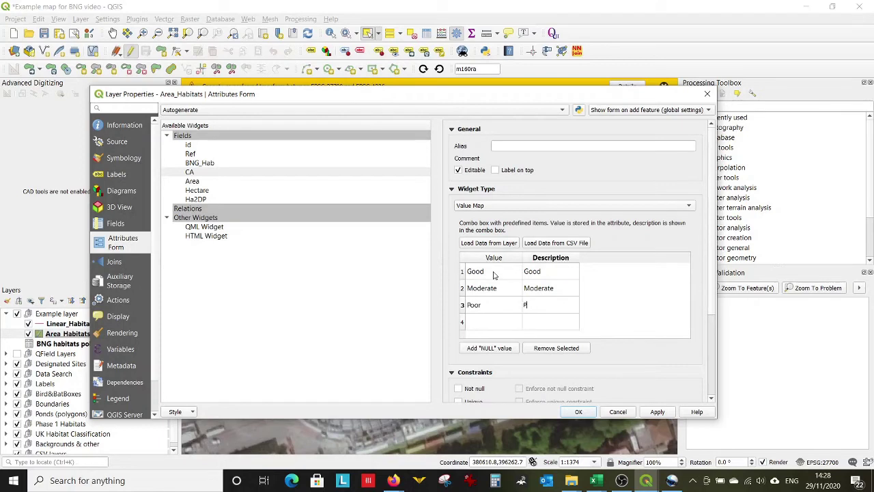
pyautogui.press('Tab')
pyautogui.press('Tab')
pyautogui.write('N/A')
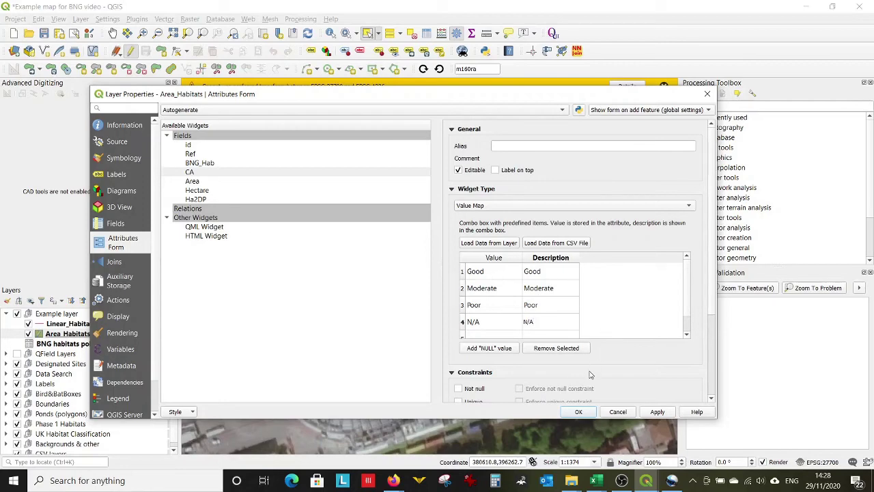
pyautogui.click(578, 412)
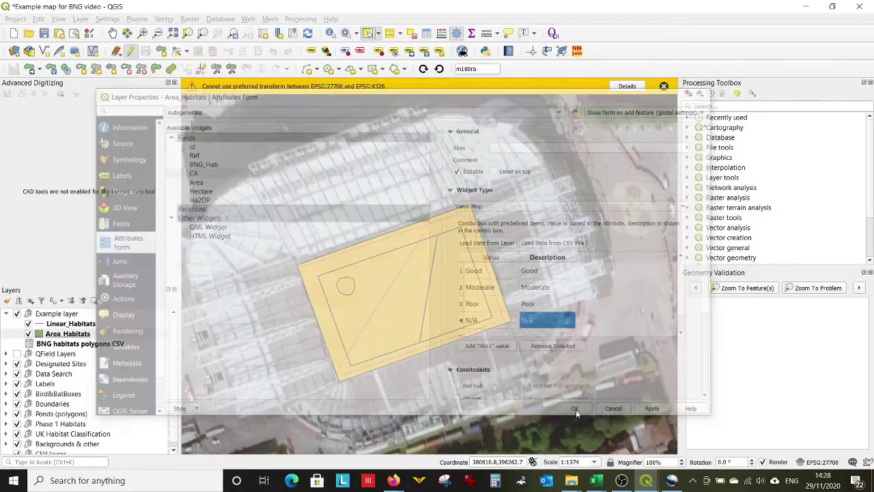
# Open the Area_Habitats attribute table and set the CA value to Good for Swamp and Moderate for Pond
pyautogui.click(427, 34)
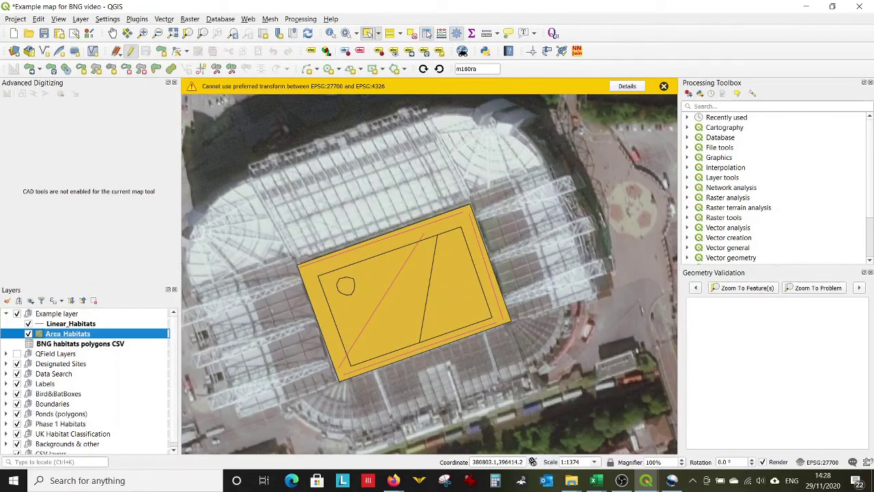
pyautogui.click(668, 122)
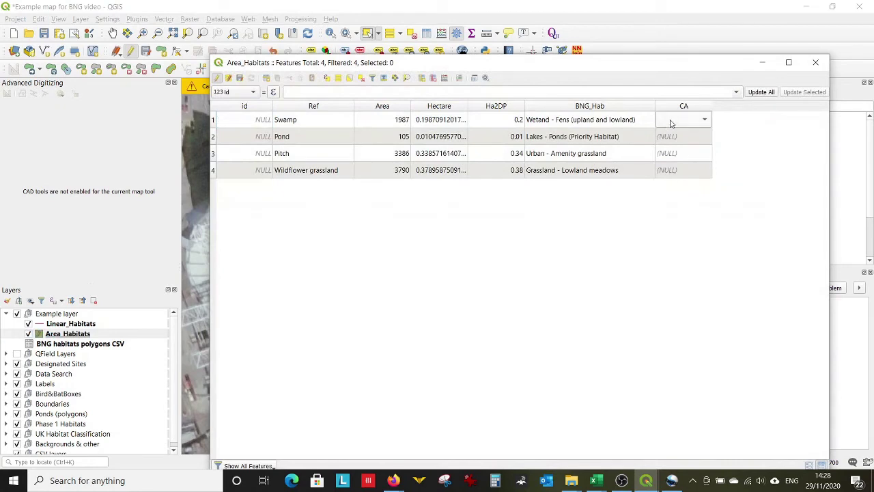
pyautogui.click(669, 120)
pyautogui.click(669, 119)
pyautogui.click(680, 135)
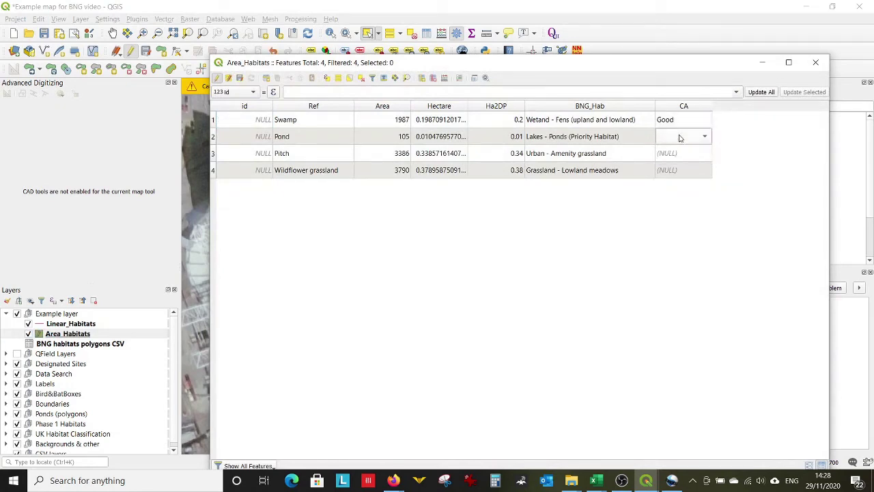
pyautogui.click(681, 136)
pyautogui.click(681, 145)
# Set the CA value to N/A for Pitch and Poor for Wildflower grassland
pyautogui.click(681, 155)
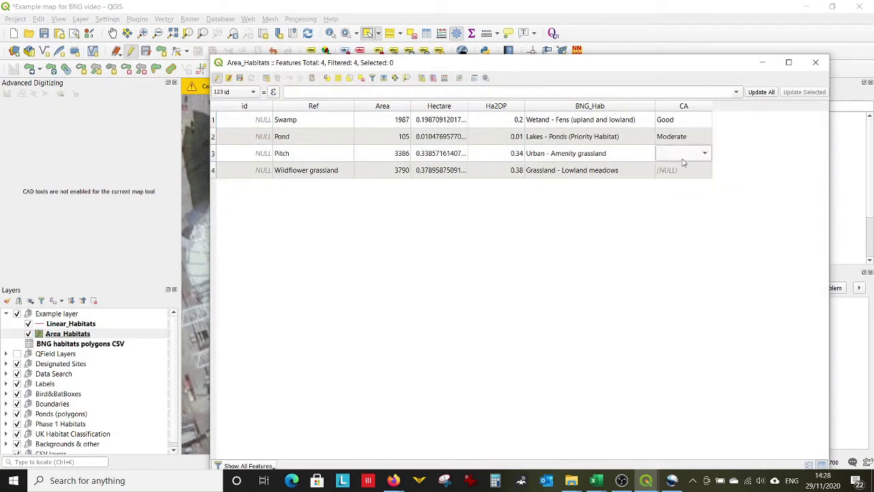
pyautogui.click(681, 154)
pyautogui.click(680, 190)
pyautogui.click(678, 172)
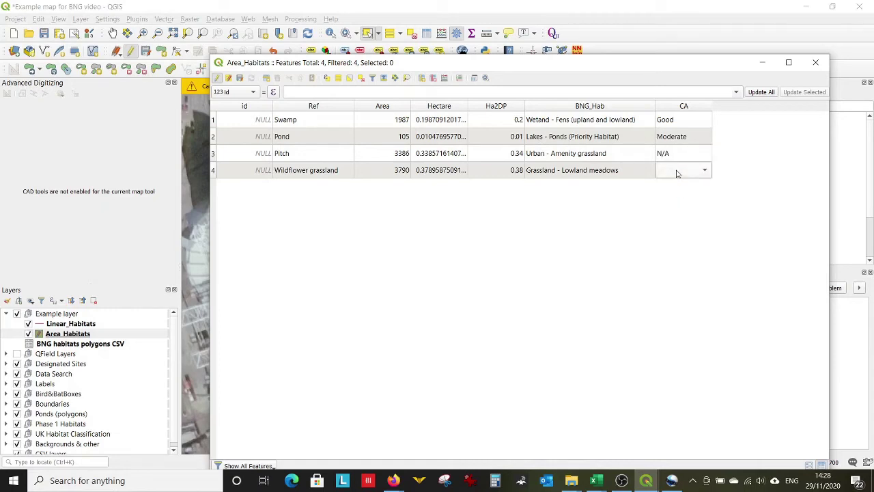
pyautogui.click(681, 171)
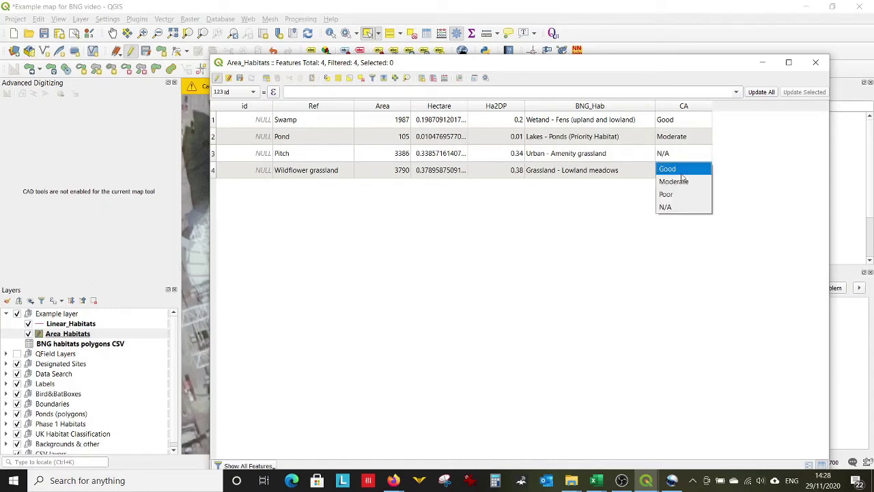
pyautogui.click(685, 196)
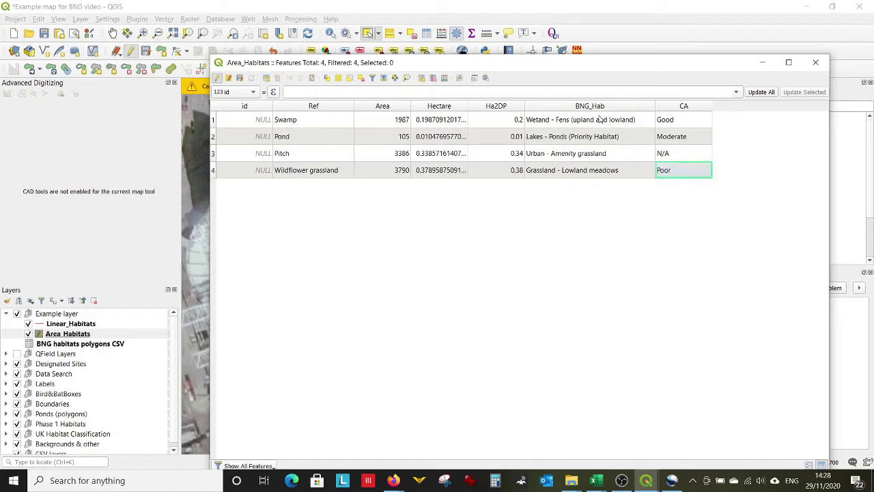
# Save the condition edits, end editing on Area_Habitats and close its attribute table
pyautogui.click(240, 78)
pyautogui.click(217, 78)
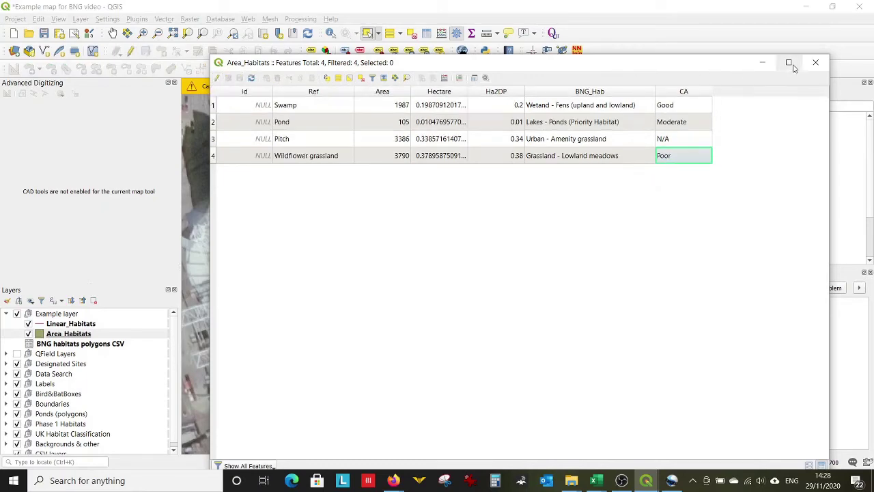
pyautogui.click(818, 63)
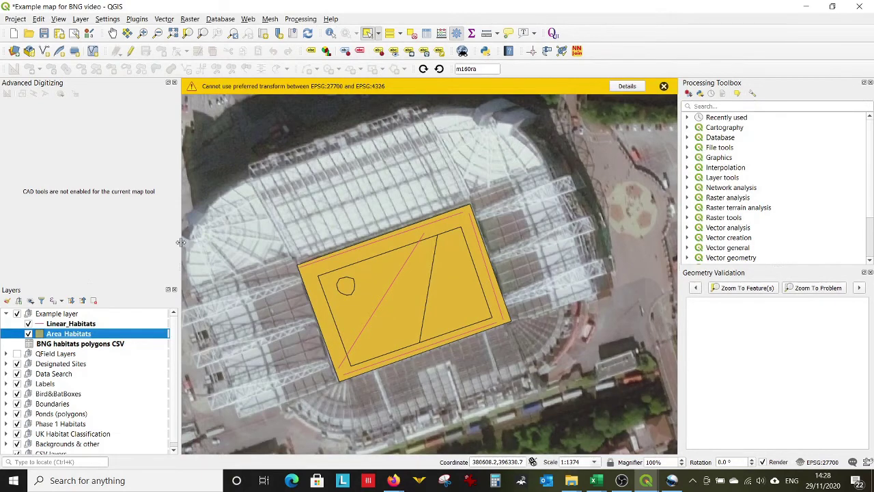
# Widen the Layers panel and check the recorded habitats and conditions in the Area_Habitats attribute table
pyautogui.moveTo(179, 243); pyautogui.dragTo(226, 252)
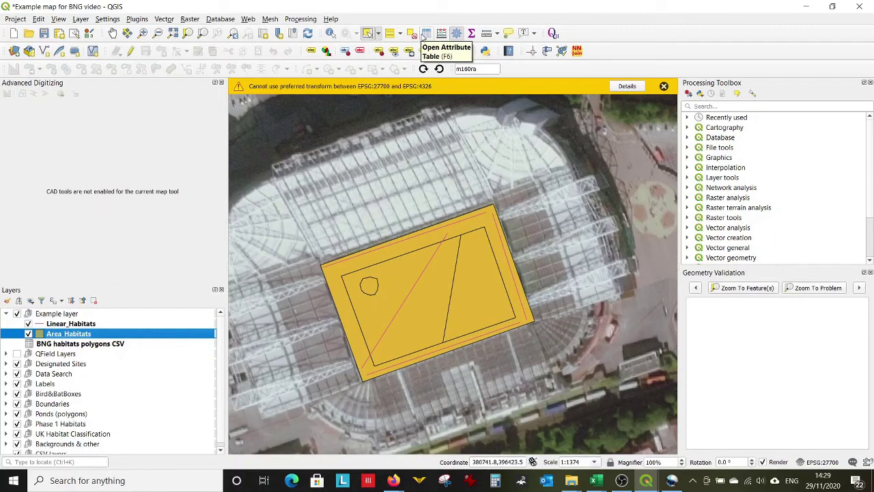
pyautogui.click(424, 34)
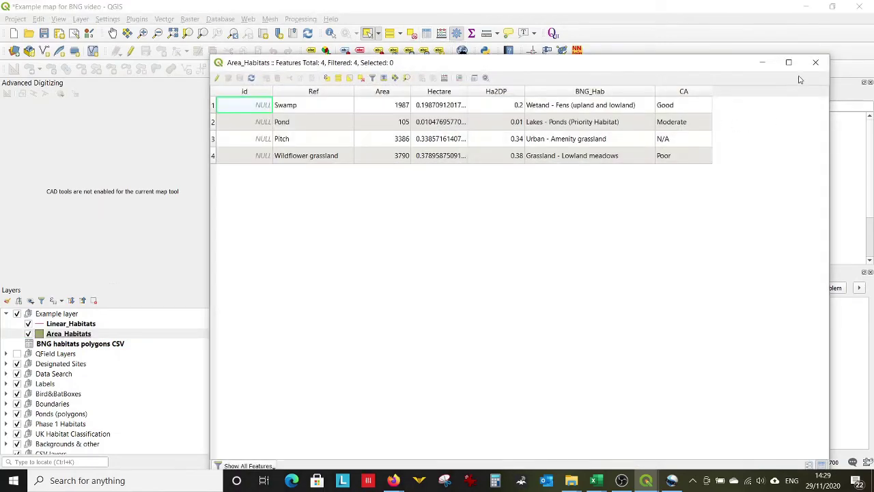
pyautogui.click(815, 62)
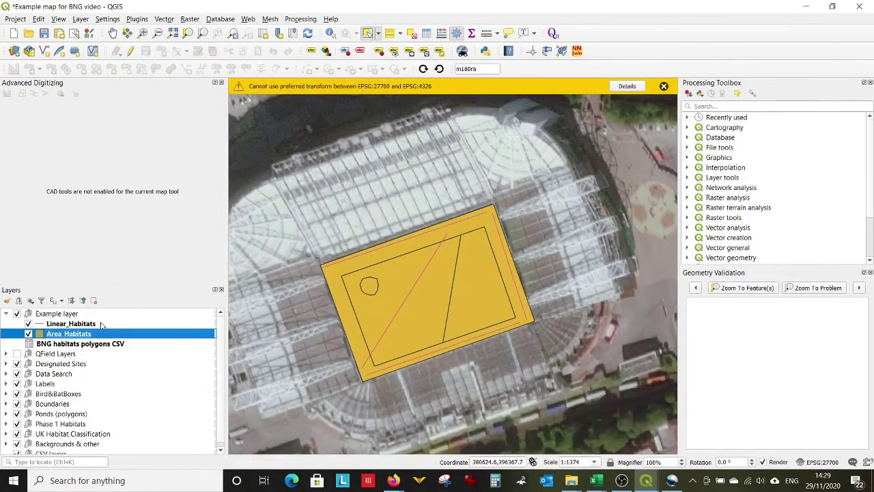
# Inspect the expression behind the calculated Area field in the Area_Habitats layer properties without changing it
pyautogui.doubleClick(68, 334)
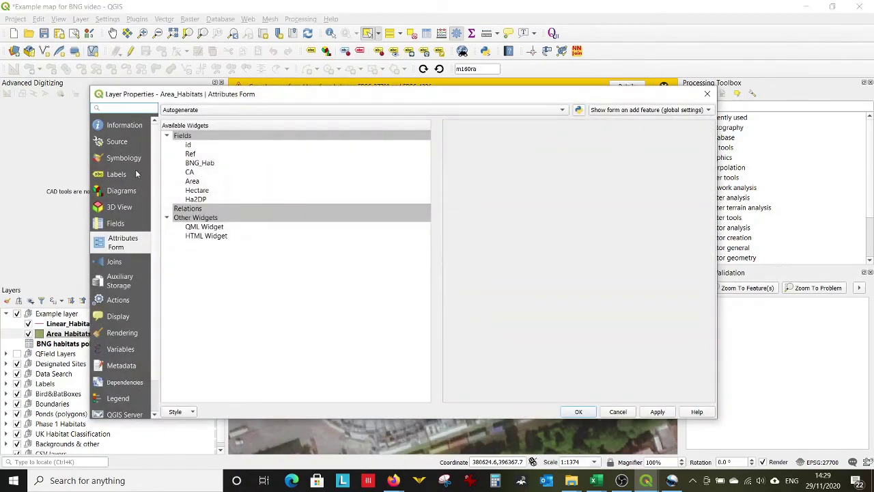
pyautogui.click(123, 222)
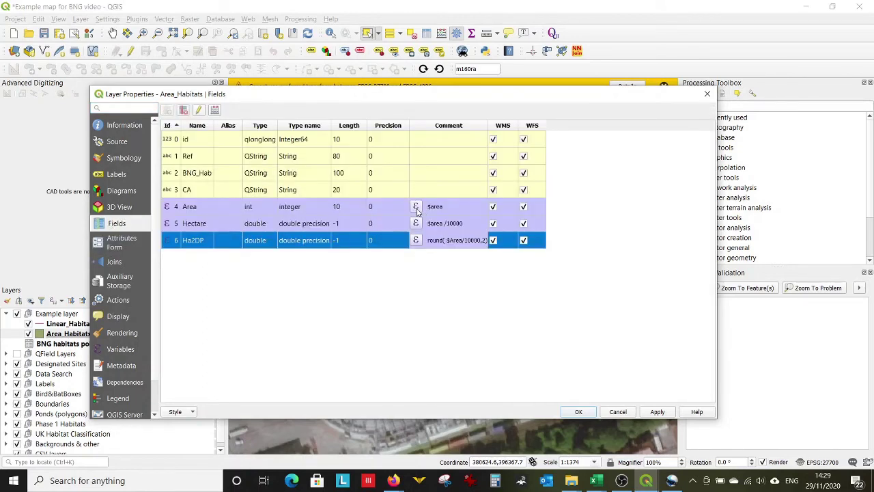
pyautogui.click(416, 207)
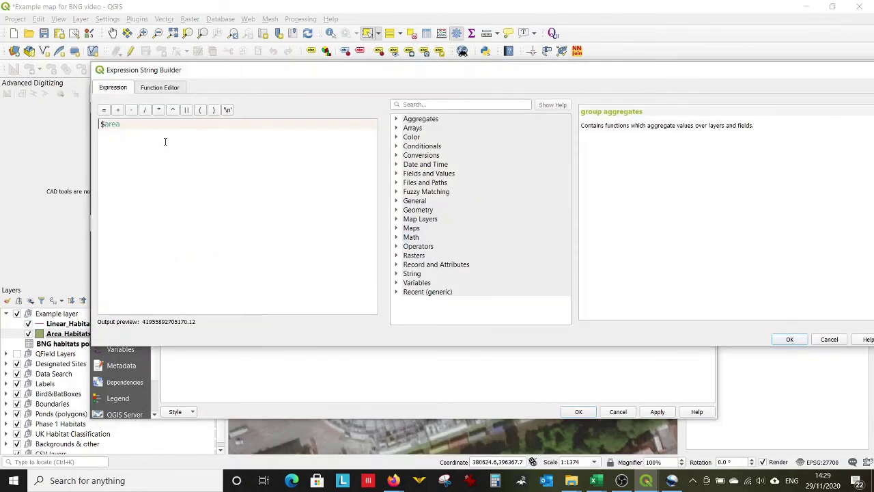
pyautogui.click(829, 339)
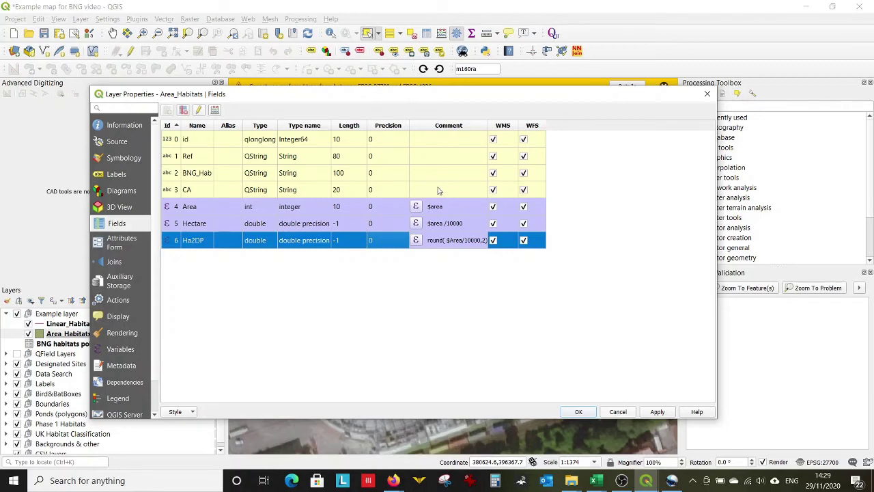
pyautogui.click(617, 413)
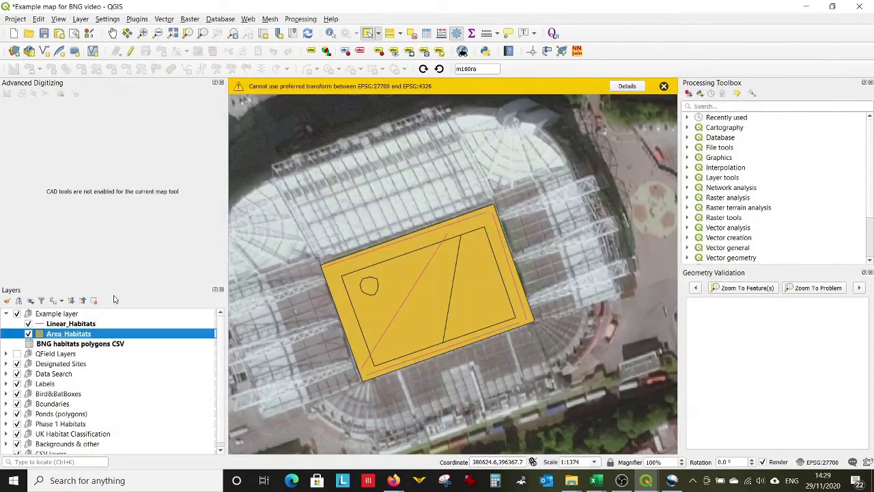
# Examine which style categories can be copied from the Area_Habitats layer, keeping that layer selected
pyautogui.rightClick(98, 334)
pyautogui.moveTo(115, 317)
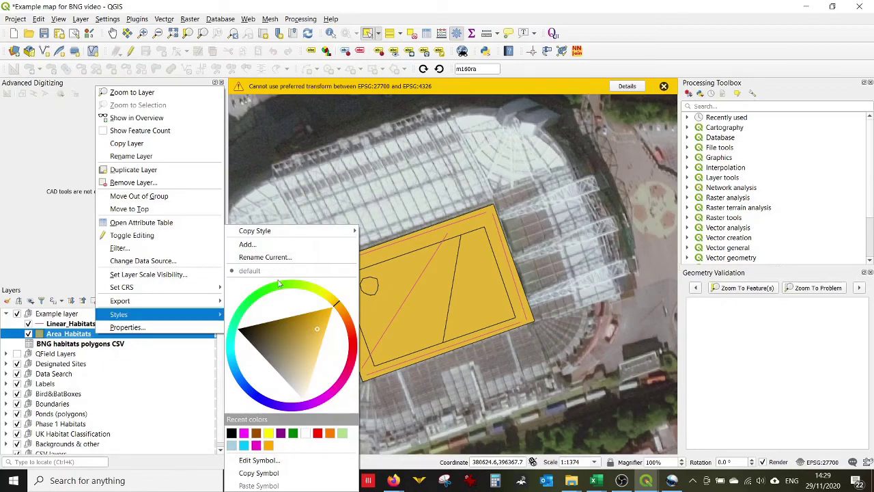
pyautogui.moveTo(295, 234)
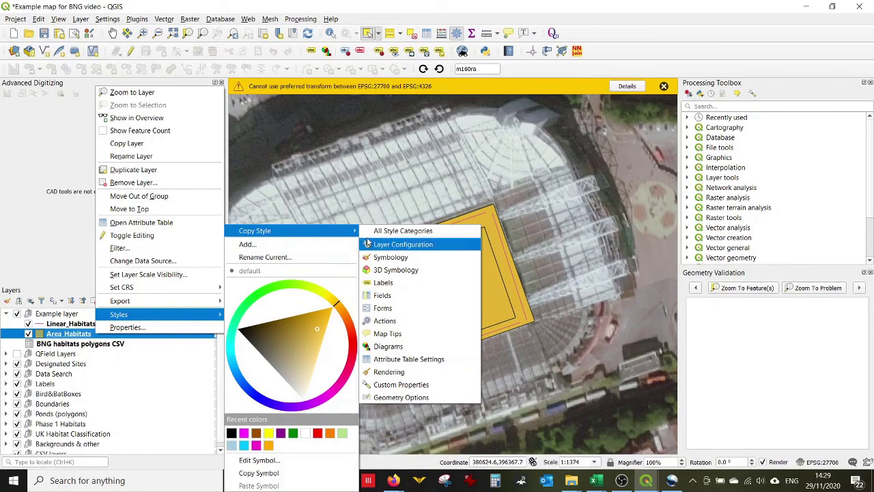
pyautogui.click(72, 346)
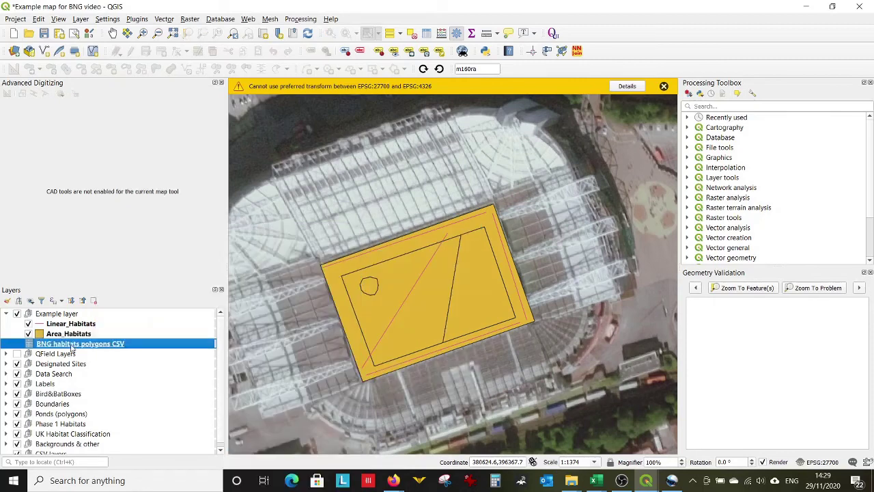
pyautogui.click(91, 335)
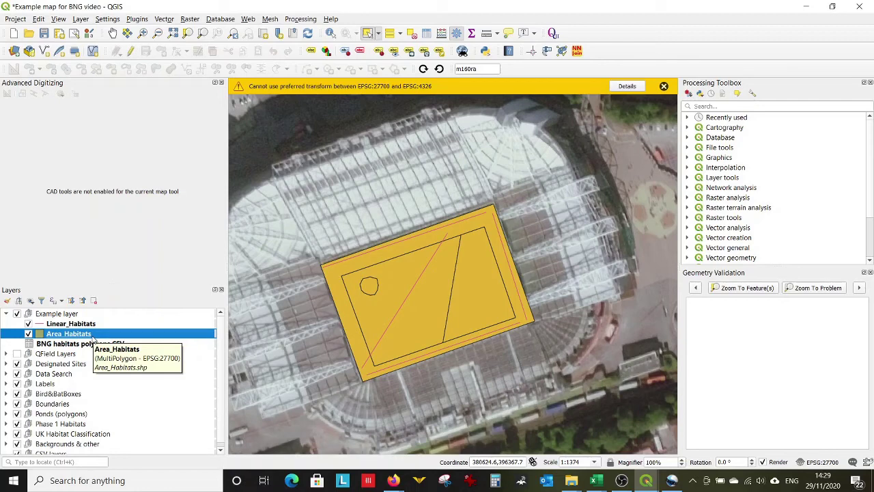
# Select all features in the Area_Habitats attribute table, close the table and clear the selection
pyautogui.click(427, 33)
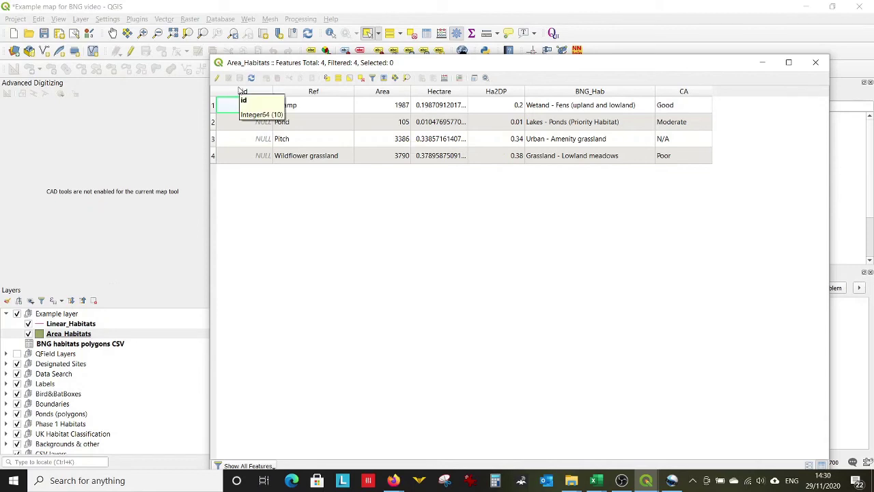
pyautogui.click(217, 93)
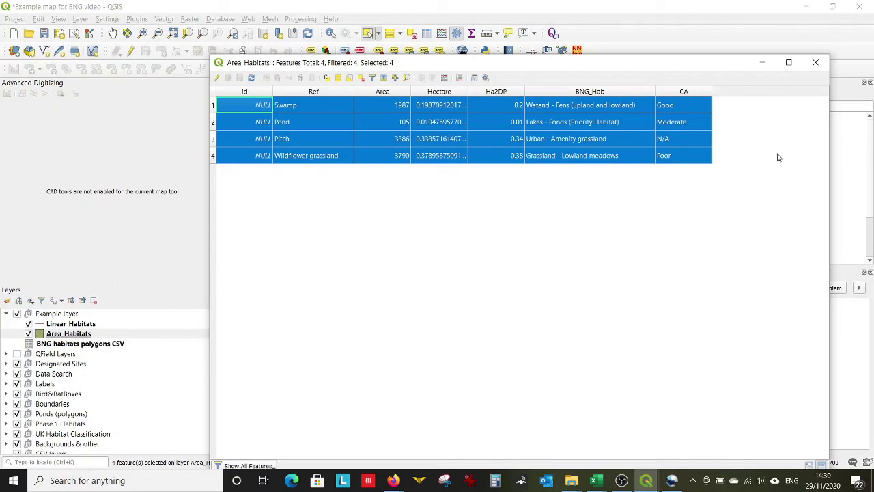
pyautogui.click(816, 62)
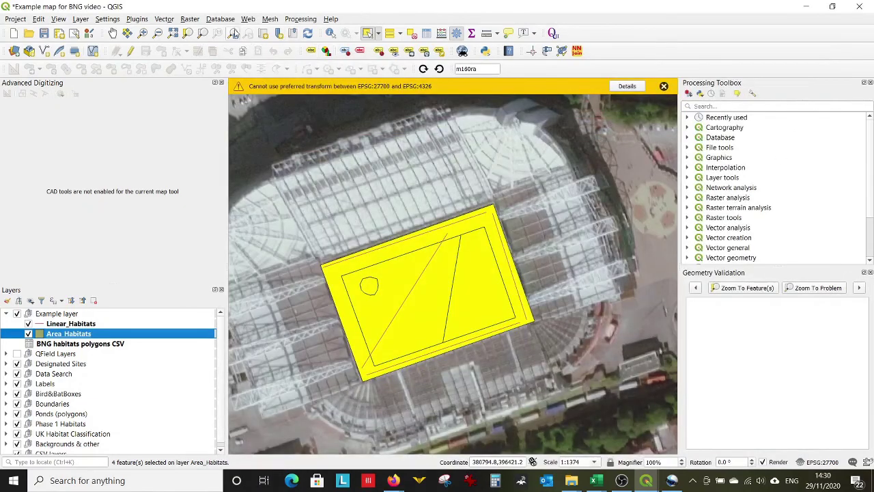
pyautogui.click(222, 19)
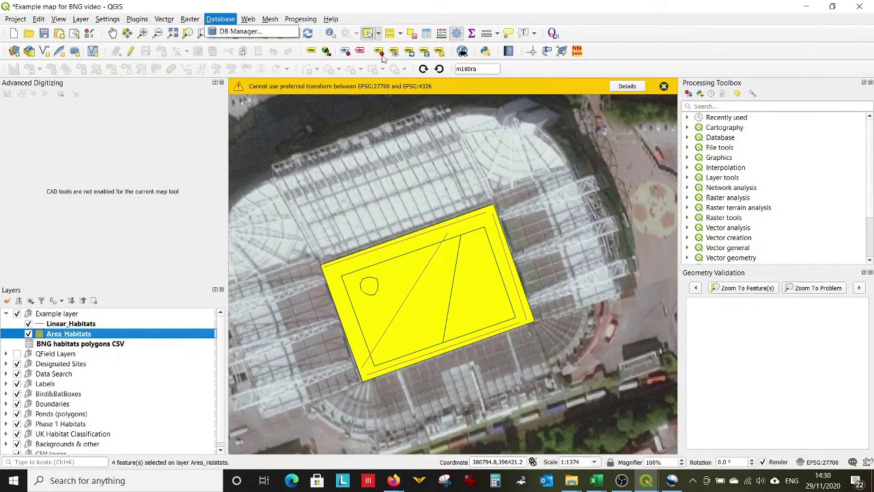
pyautogui.click(411, 34)
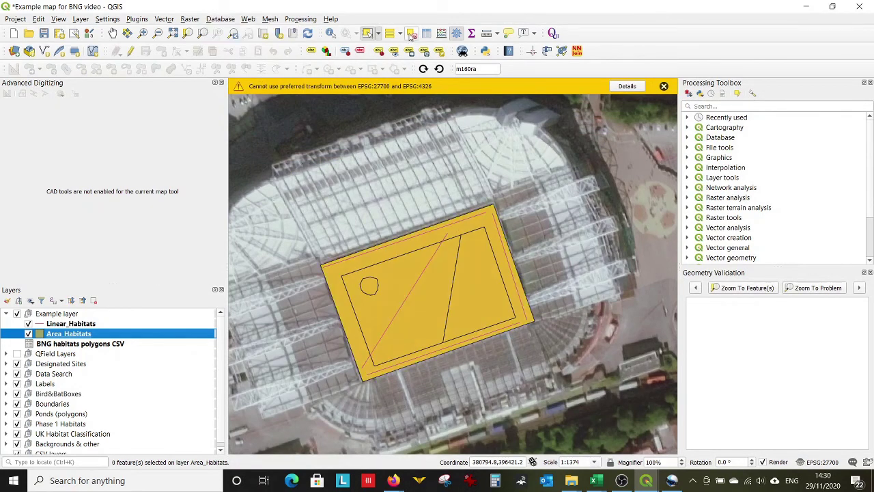